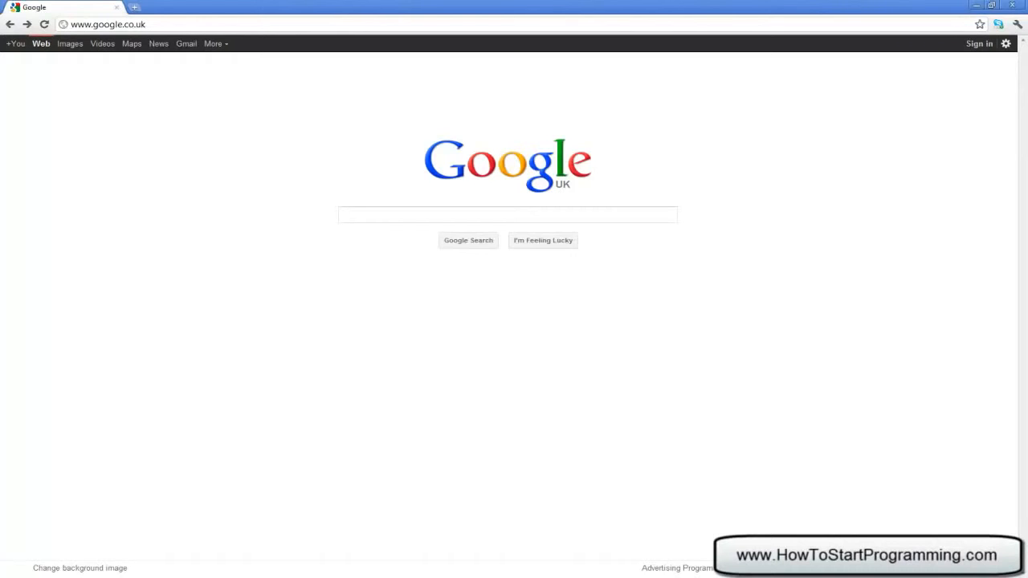
- Search Google for XAMPP and open the apachefriends.org result
left_click(409, 217)
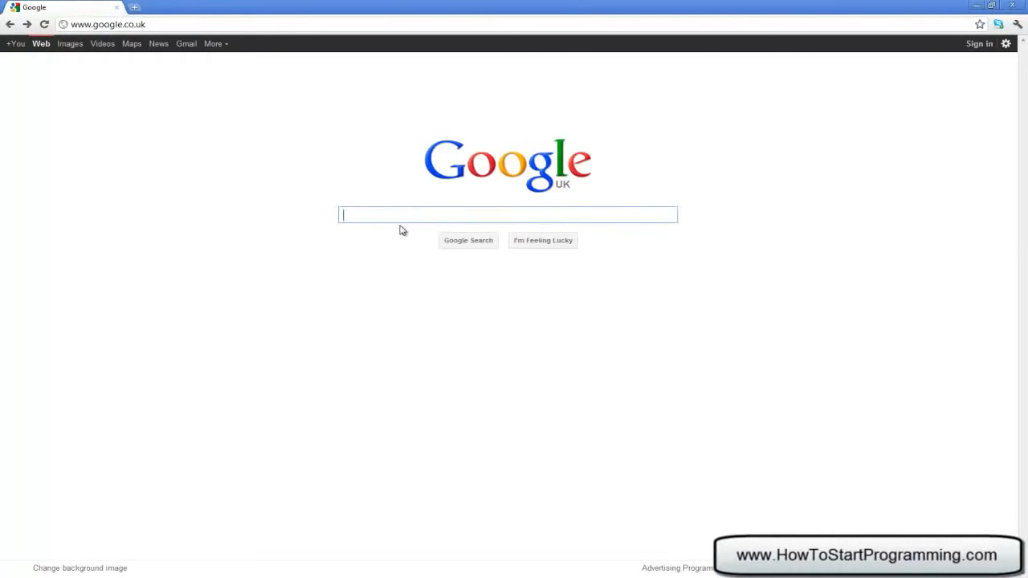
type("XAMPP")
key("Return")
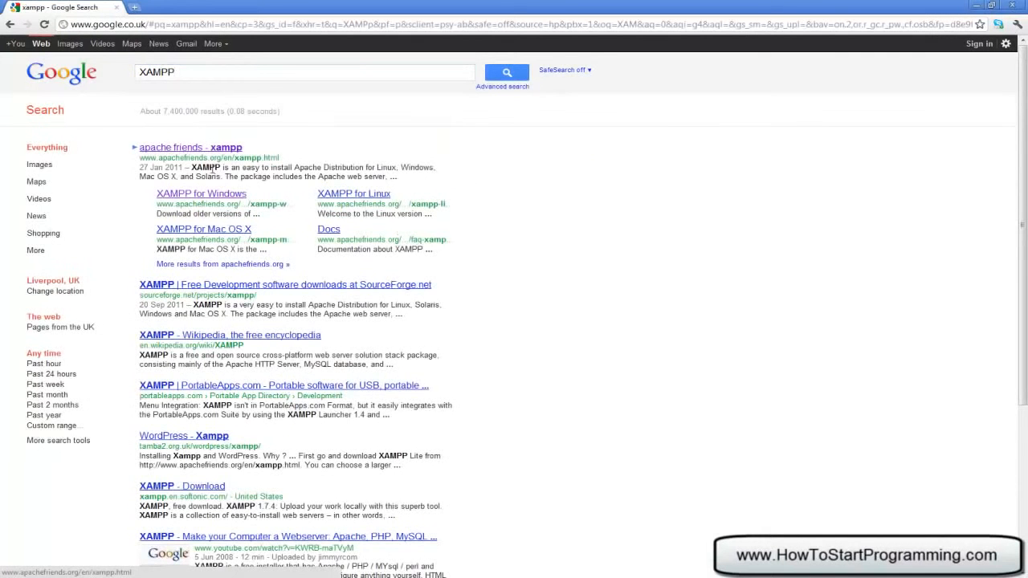
left_click(168, 147)
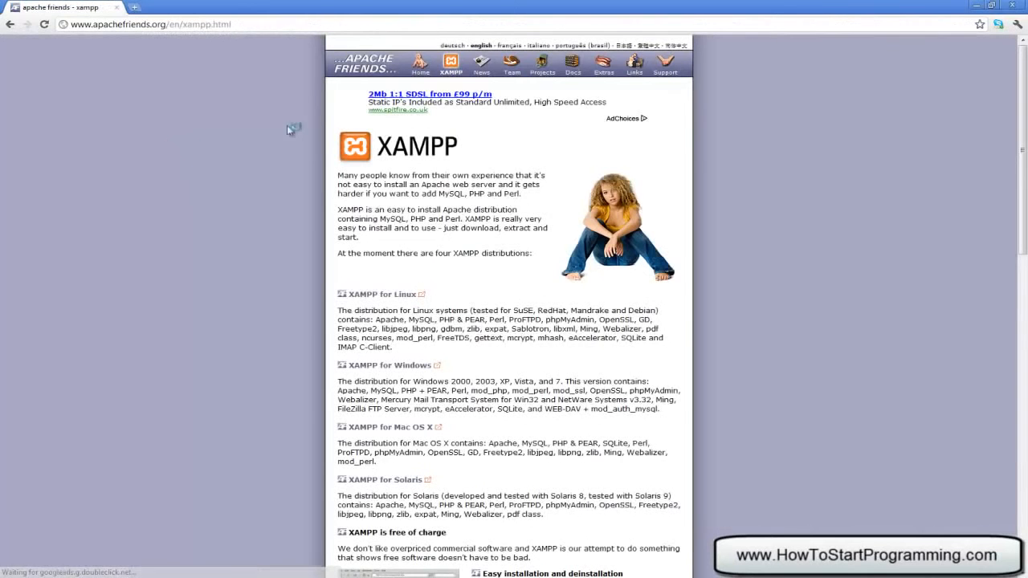
- Go to the XAMPP for Windows page and start downloading the XAMPP Installer
scroll(354, 173, "down", 2)
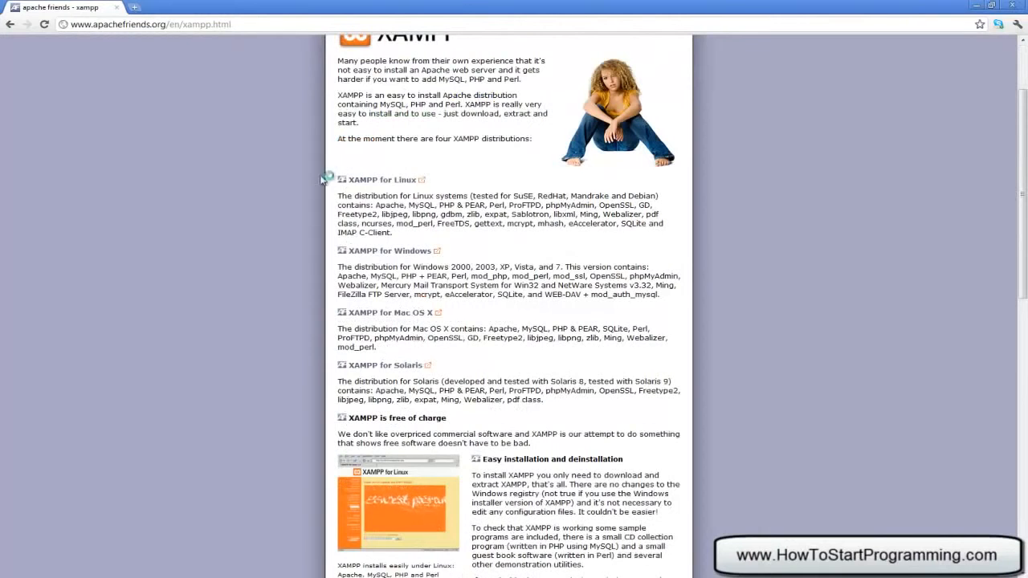
left_click_drag(338, 174, 427, 180)
left_click(458, 192)
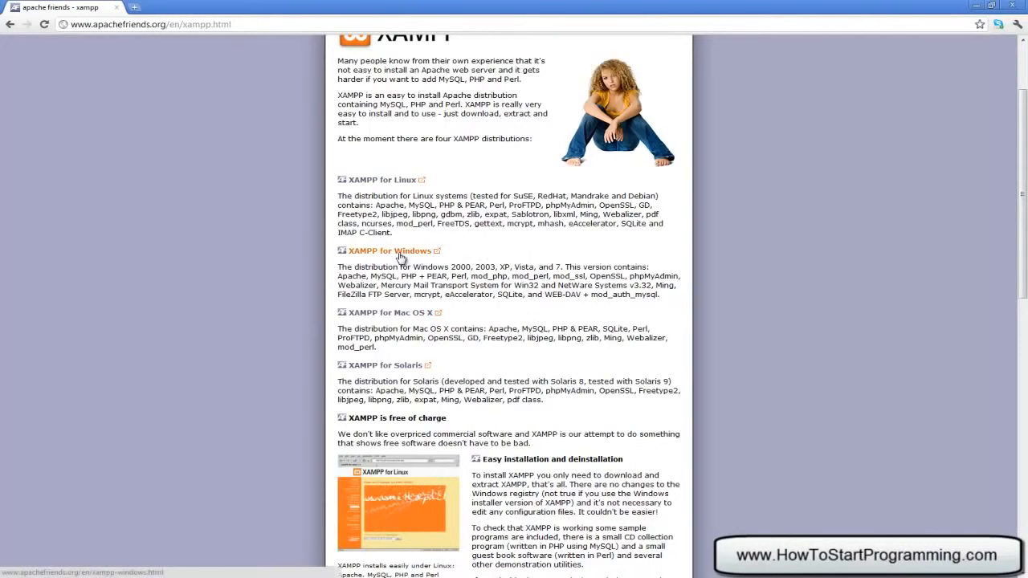
left_click(400, 251)
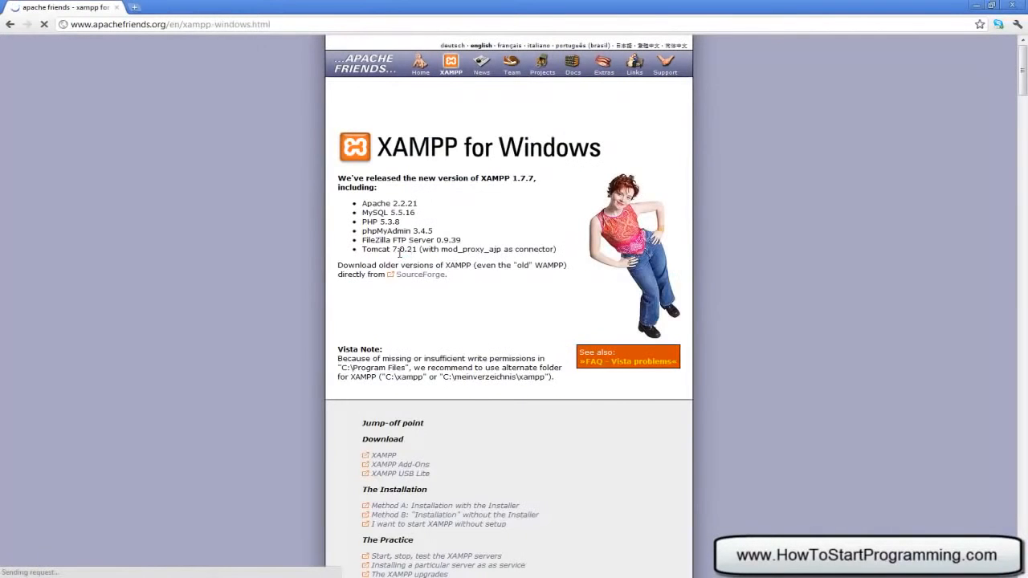
scroll(401, 252, "down", 3)
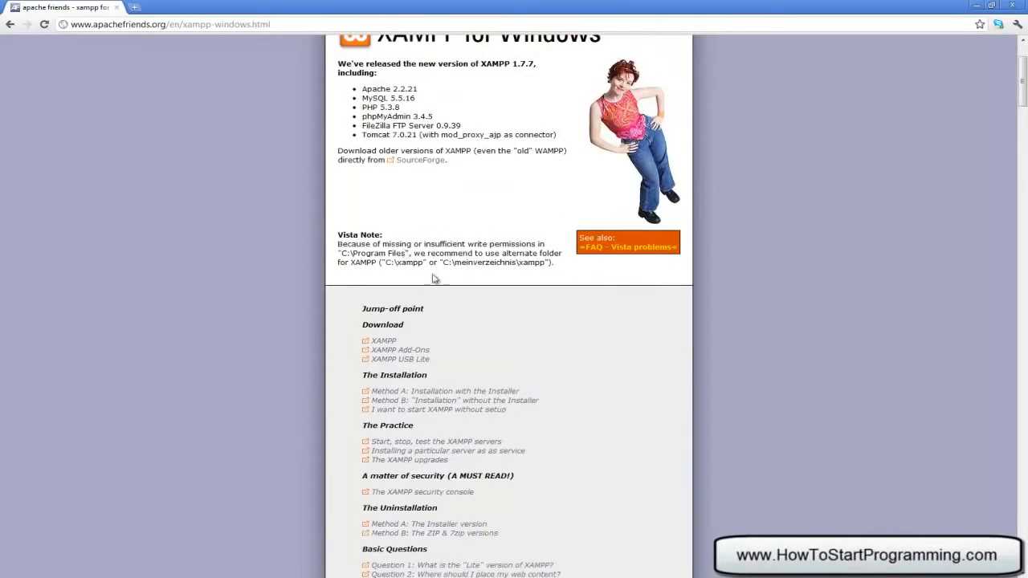
left_click(389, 340)
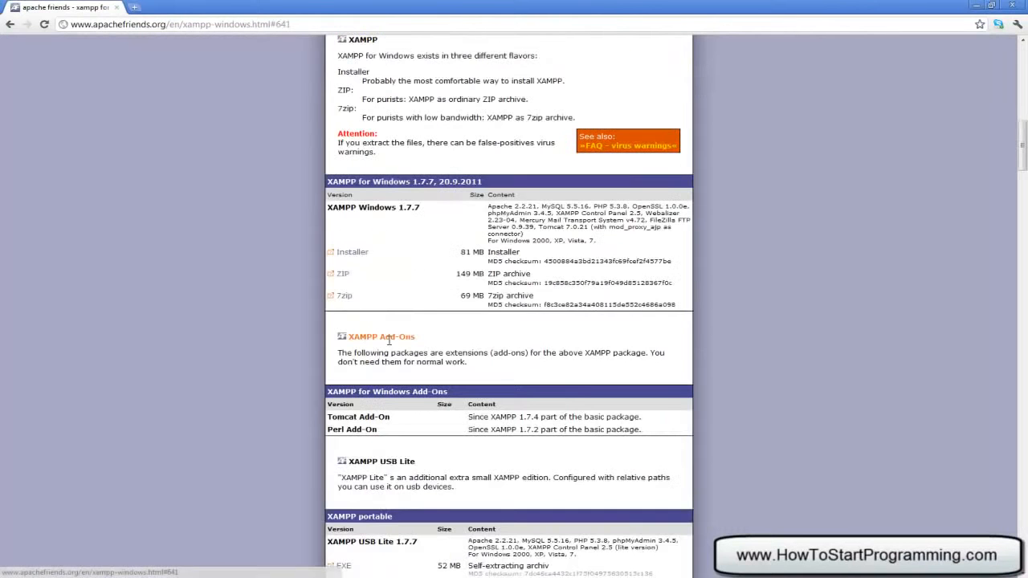
left_click(351, 255)
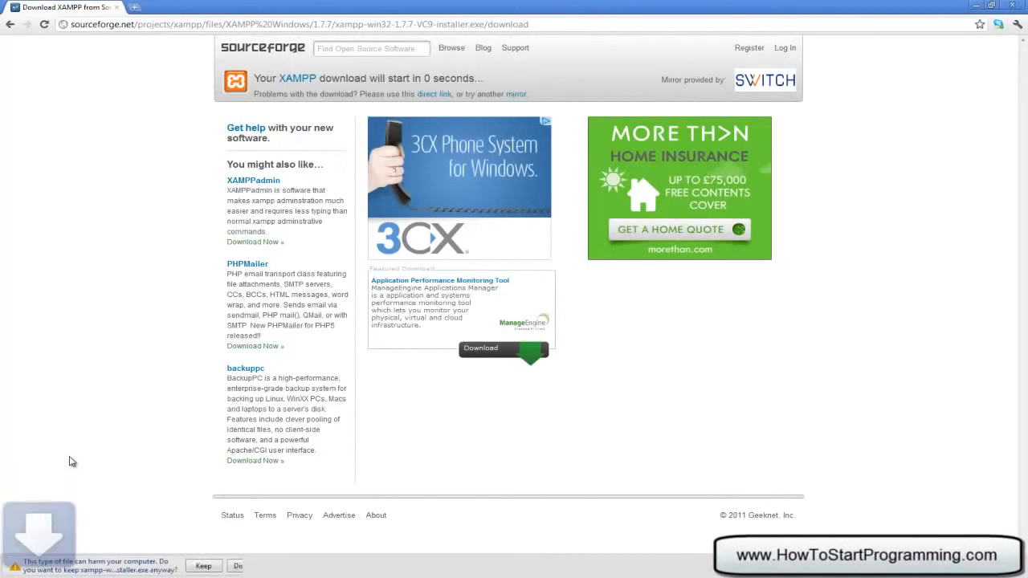
- Keep the downloaded XAMPP 1.7.7 installer, run it, and confirm the installer language
left_click(203, 566)
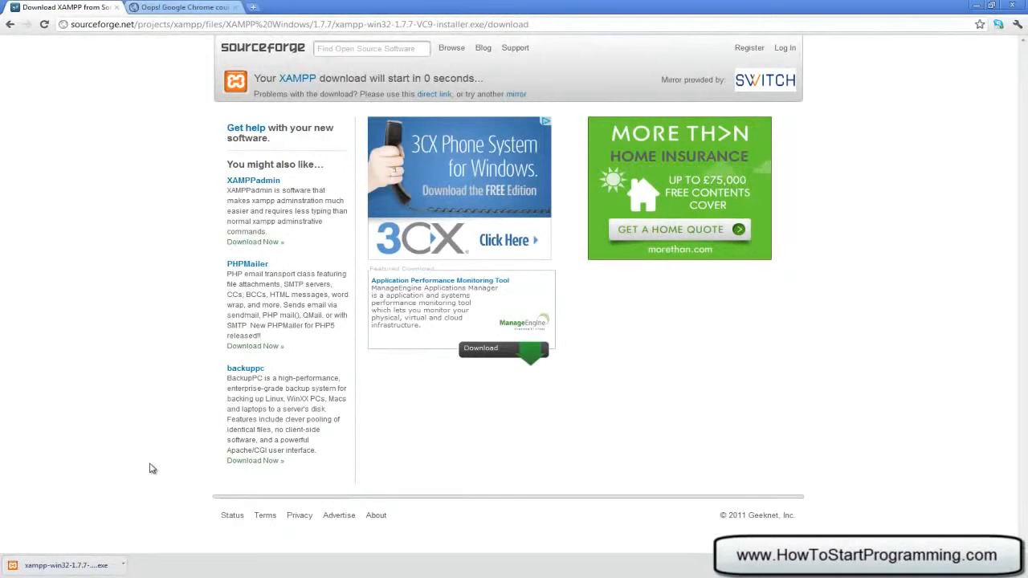
left_click(74, 564)
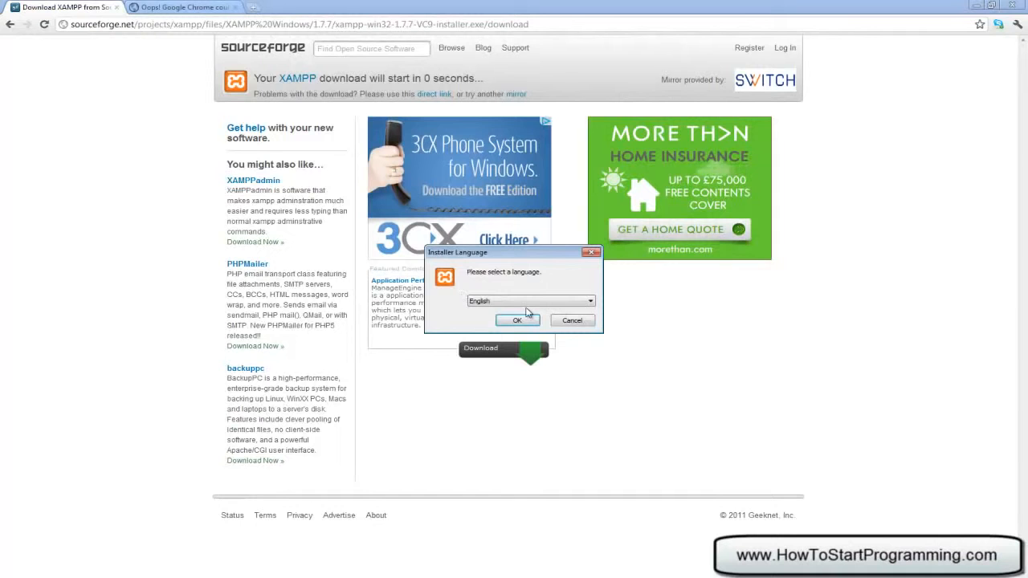
left_click(525, 320)
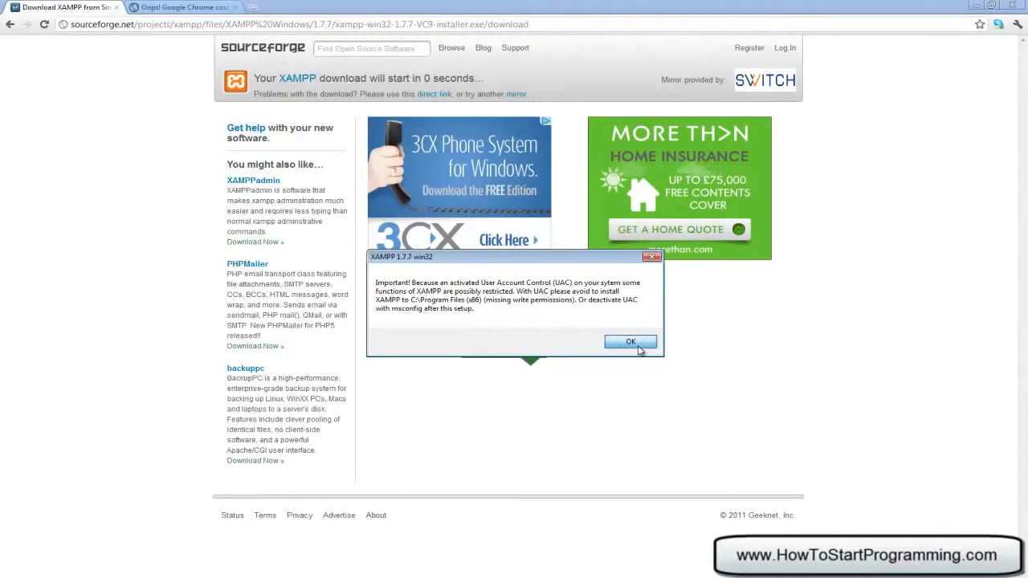
- Dismiss the UAC warning, start setup, and keep c:\xampp as the install location
left_click(638, 345)
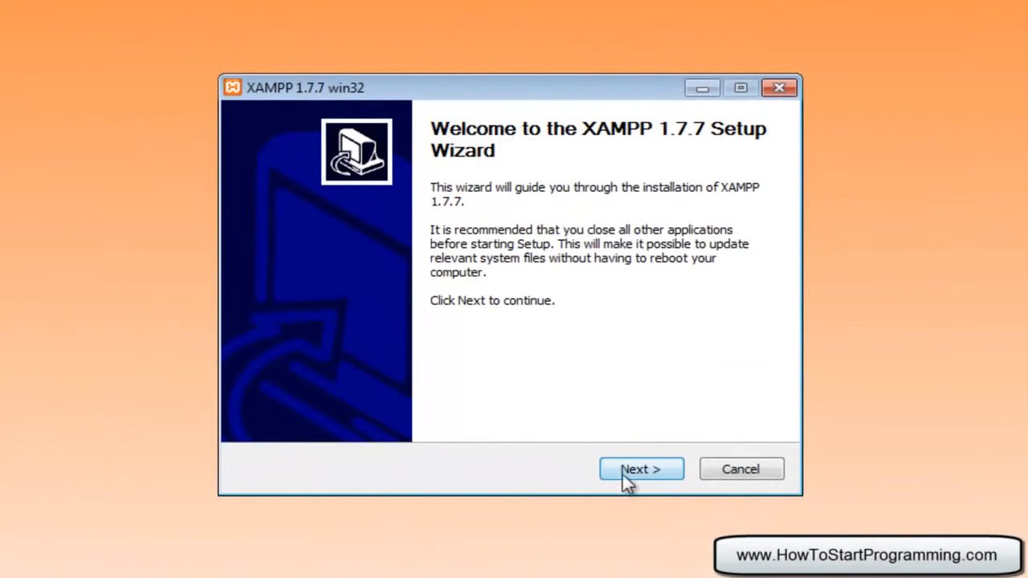
left_click(623, 476)
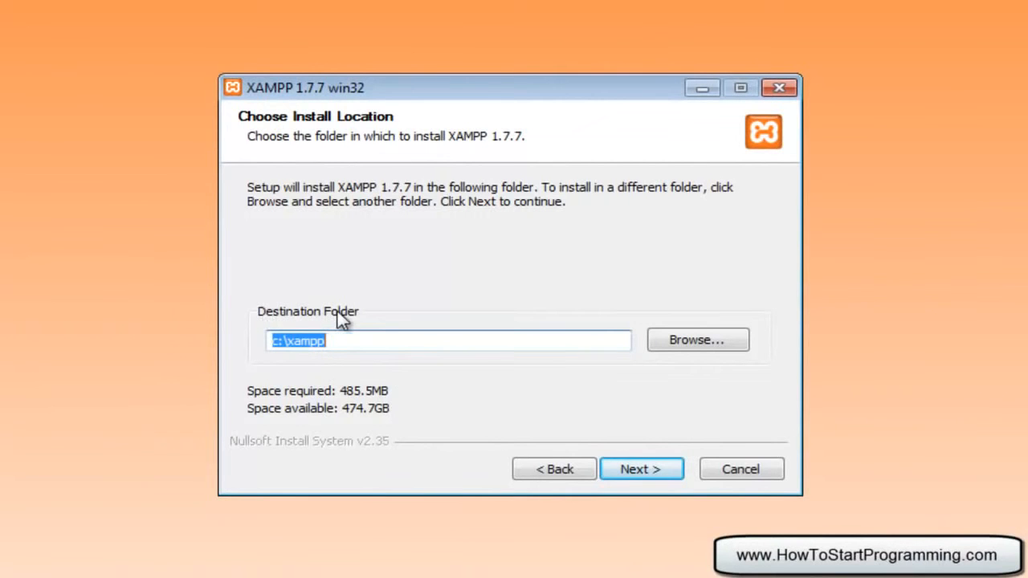
left_click(382, 341)
left_click_drag(390, 347, 251, 333)
left_click(637, 469)
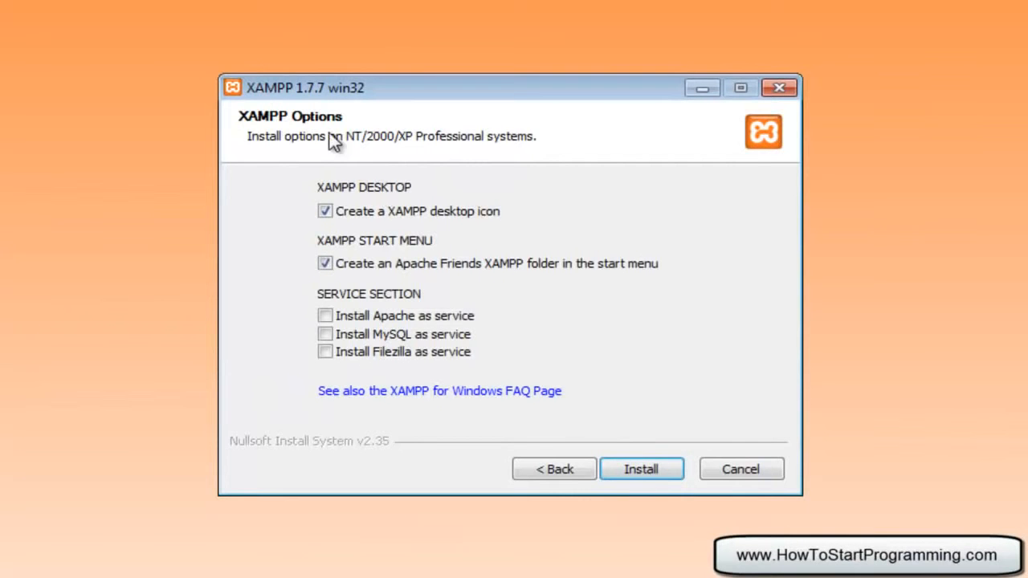
- Skip the desktop icon, install Apache and MySQL as services, and finish installing
left_click(324, 211)
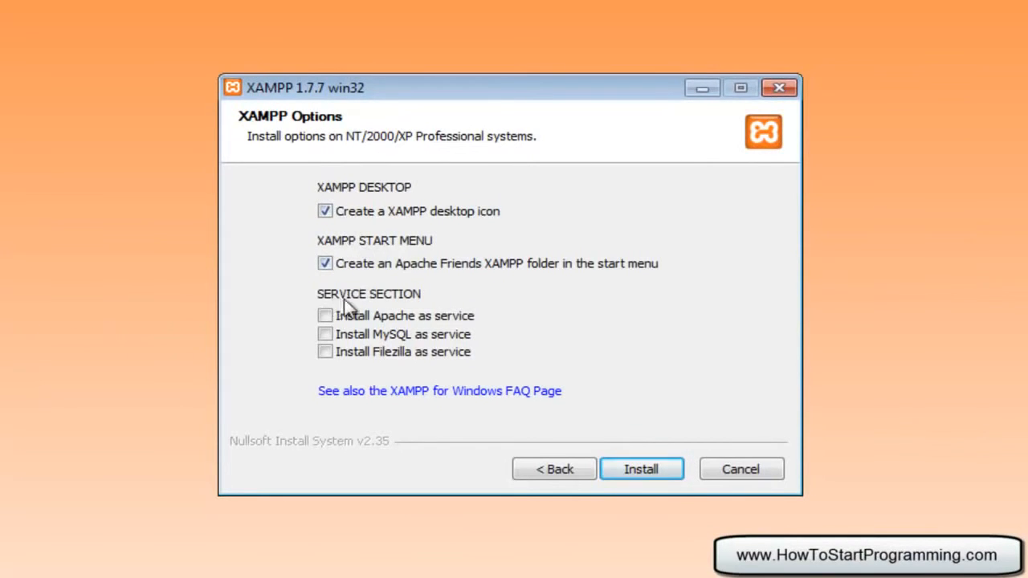
left_click(324, 316)
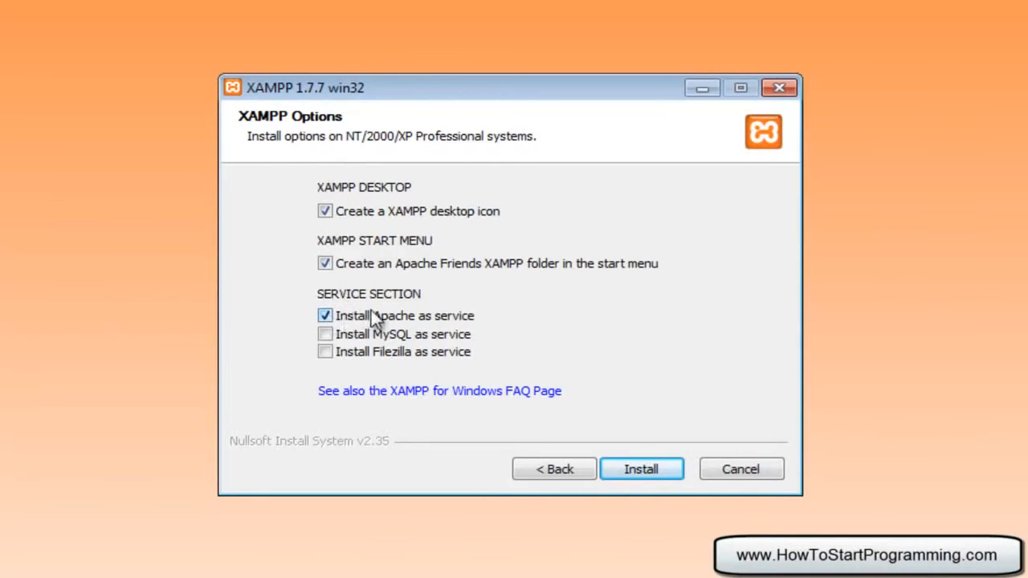
left_click(324, 334)
left_click(631, 470)
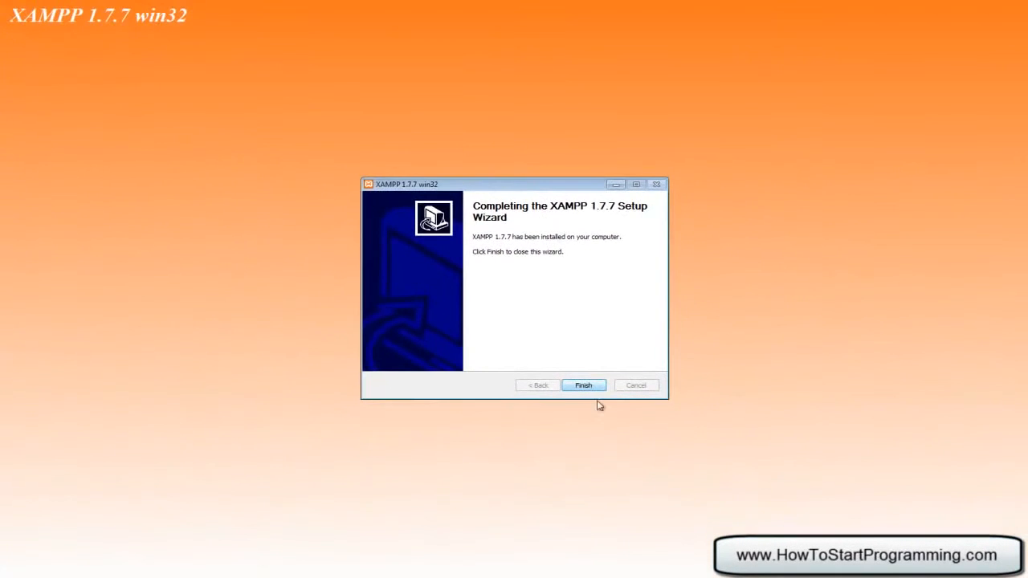
left_click(591, 386)
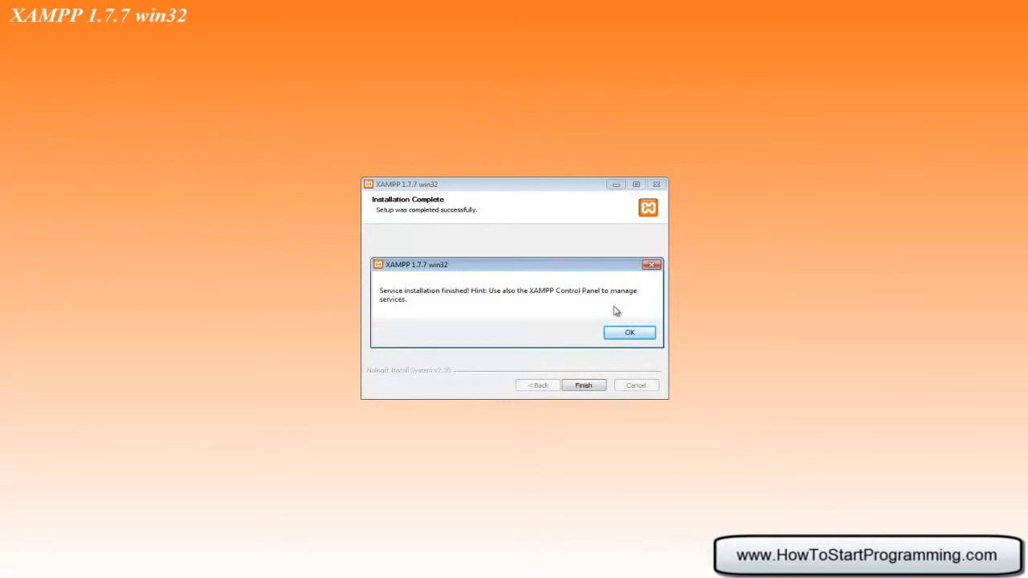
- Acknowledge the service hint, launch the XAMPP Control Panel, and move its window aside
left_click(623, 332)
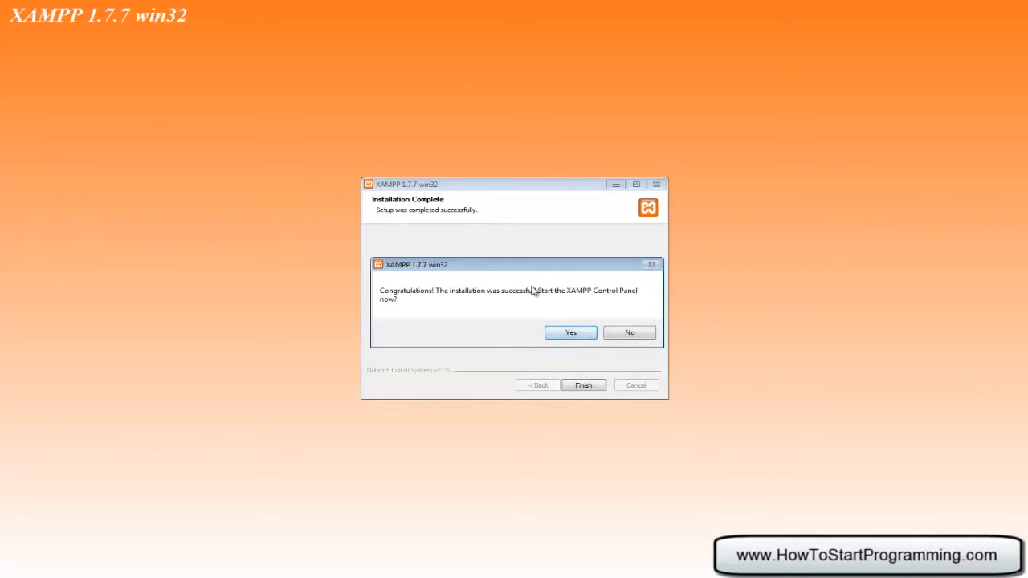
left_click(570, 331)
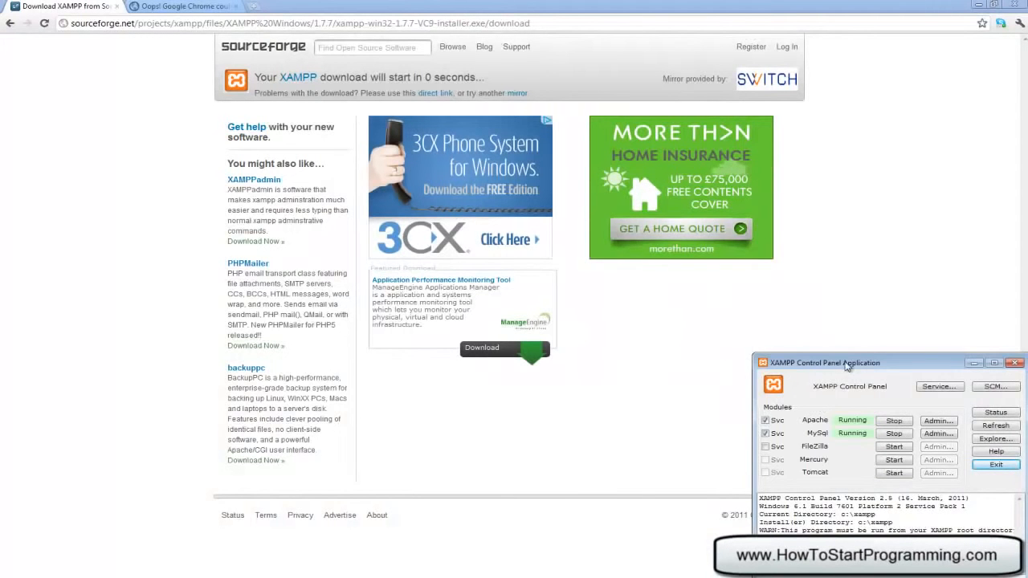
left_click_drag(803, 363, 438, 271)
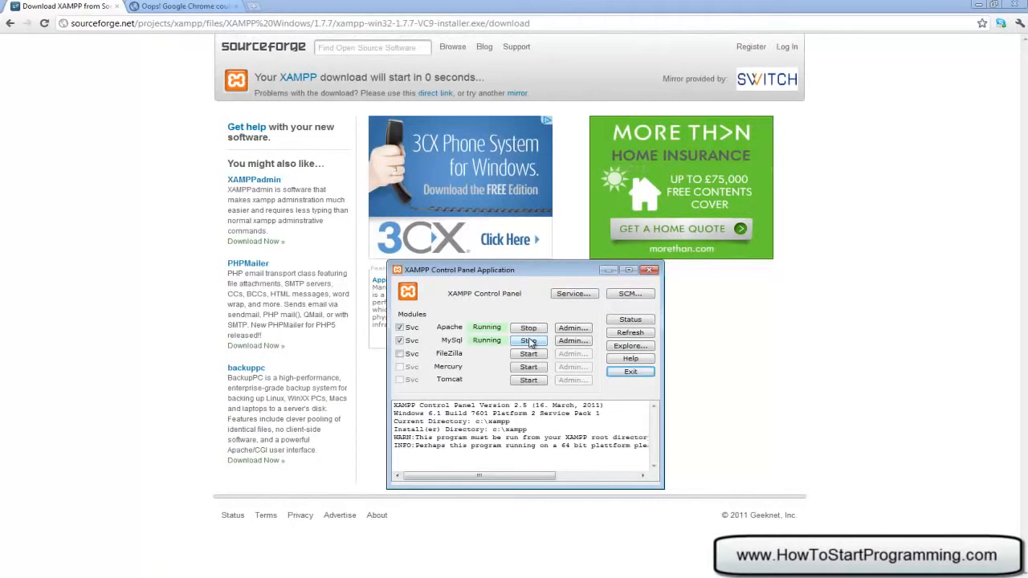
left_click_drag(510, 273, 815, 293)
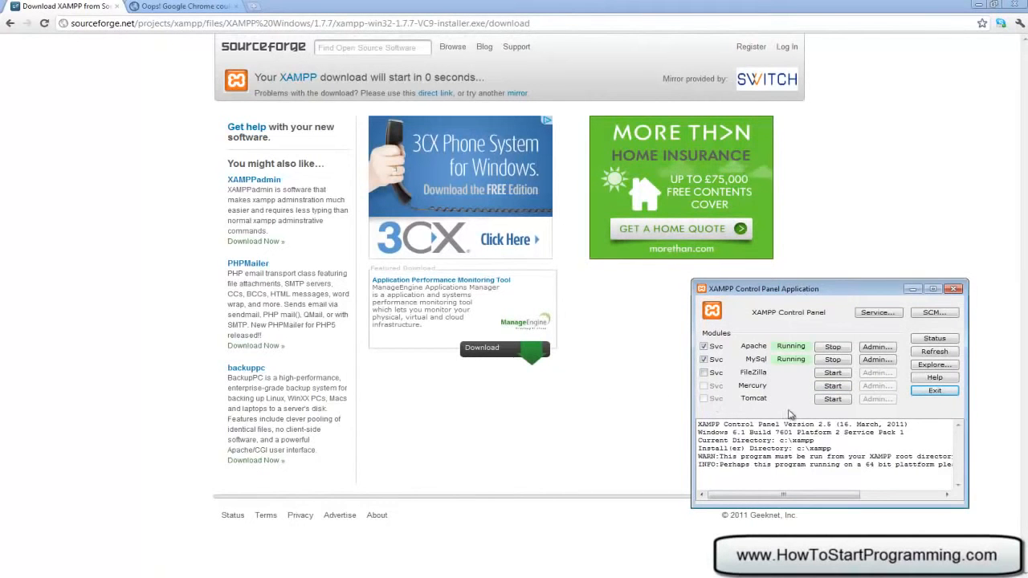
- Reload localhost in the error tab and choose English on the XAMPP splash page
left_click(211, 7)
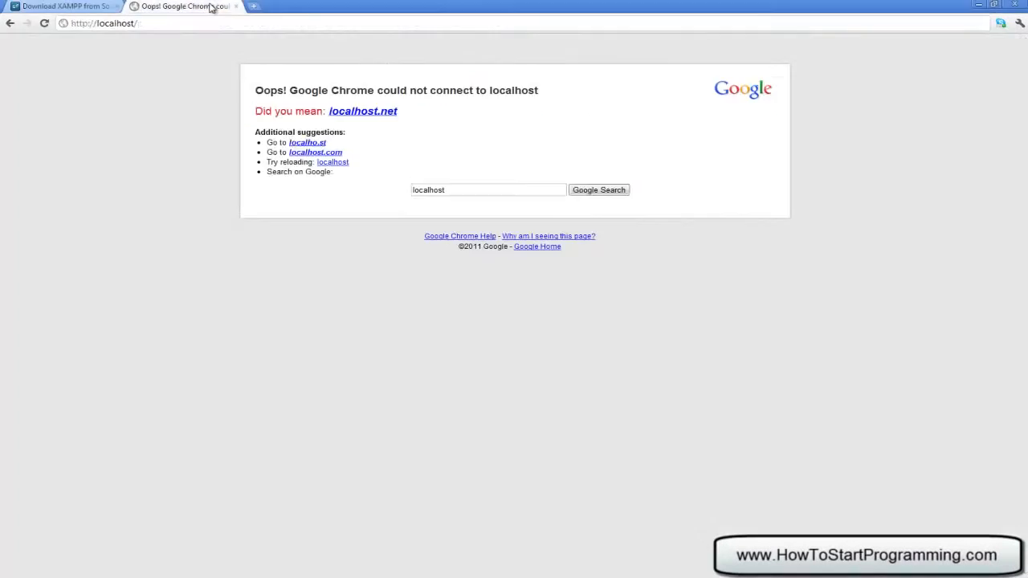
left_click(106, 23)
left_click(153, 23)
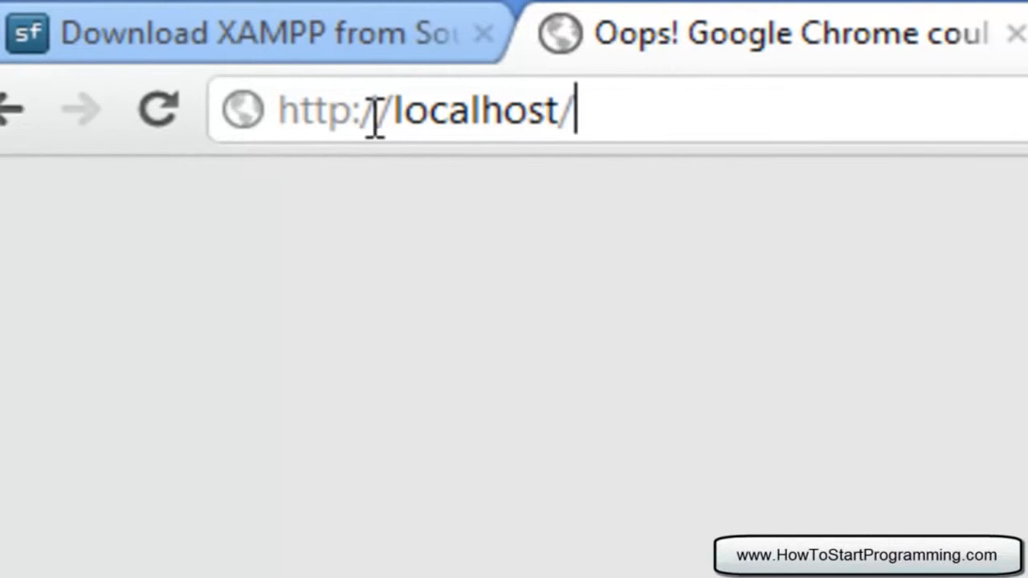
key("Return")
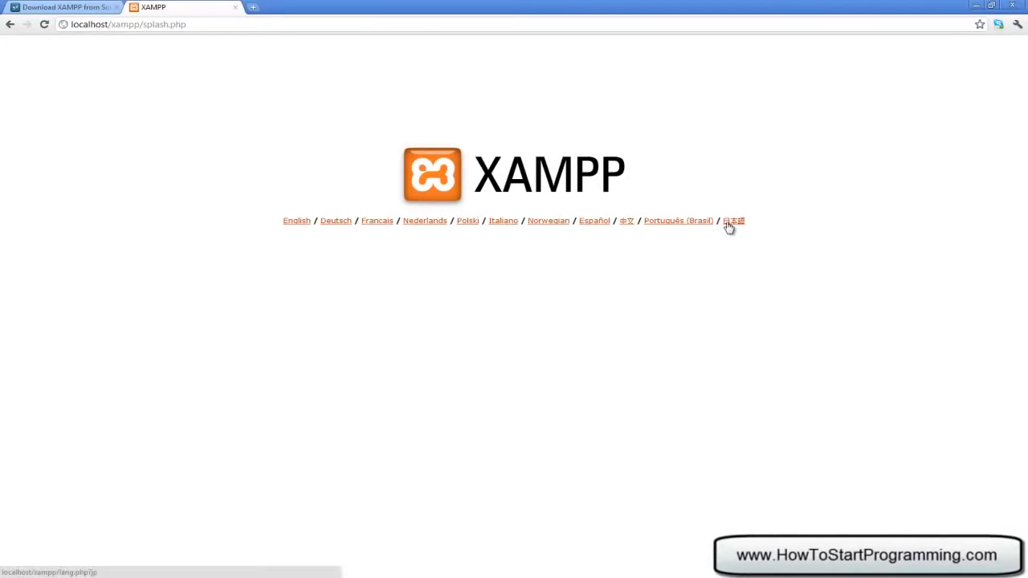
left_click(297, 224)
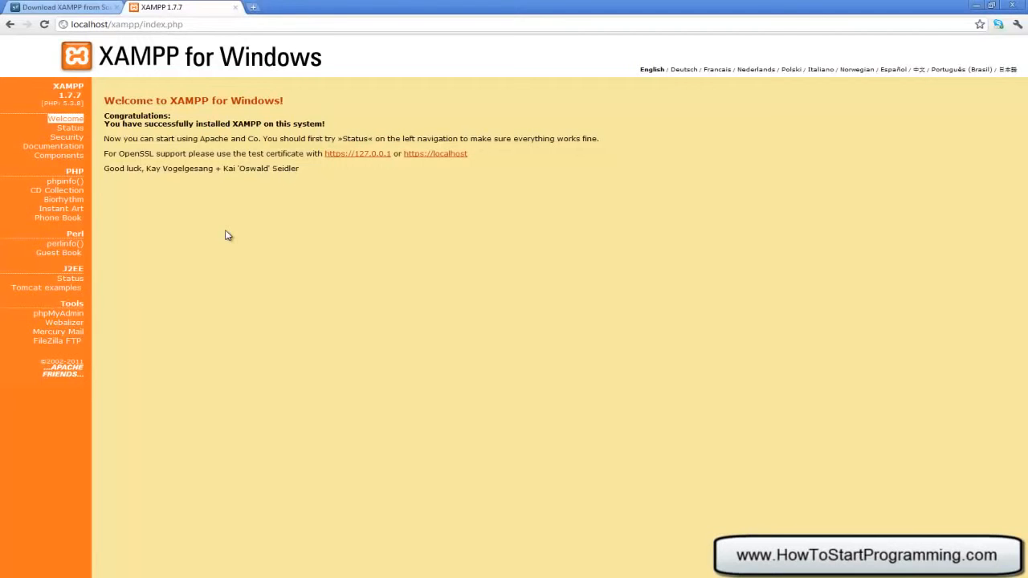
- Open Security in a new tab, then the xamppsecurity.php console's New password field
left_click(73, 138)
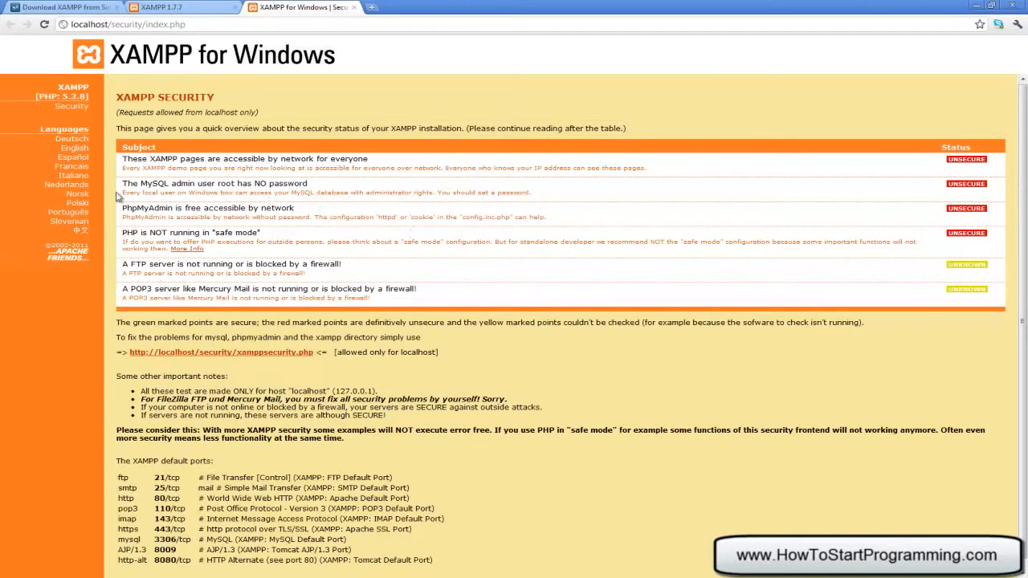
left_click(251, 355)
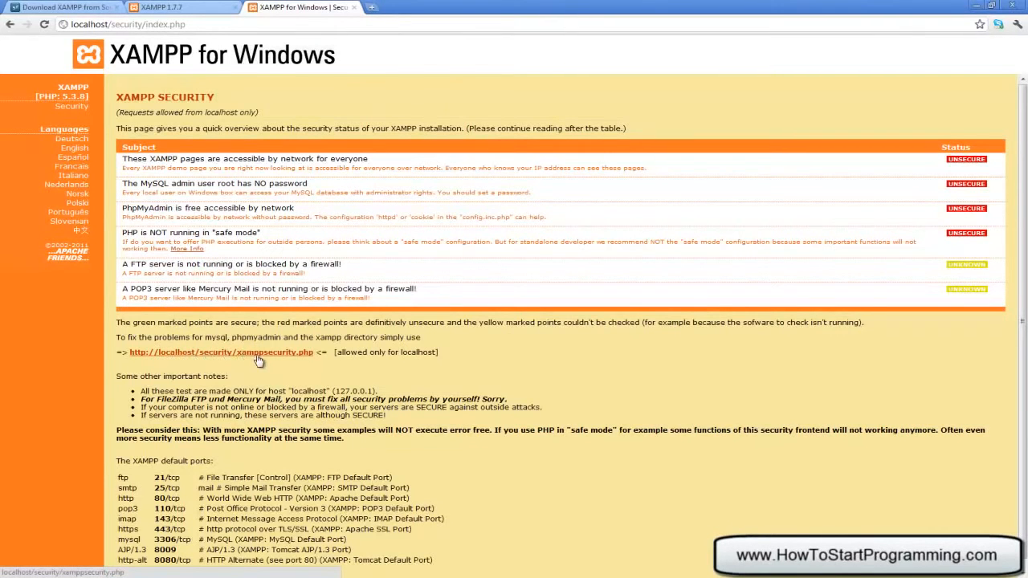
left_click(290, 183)
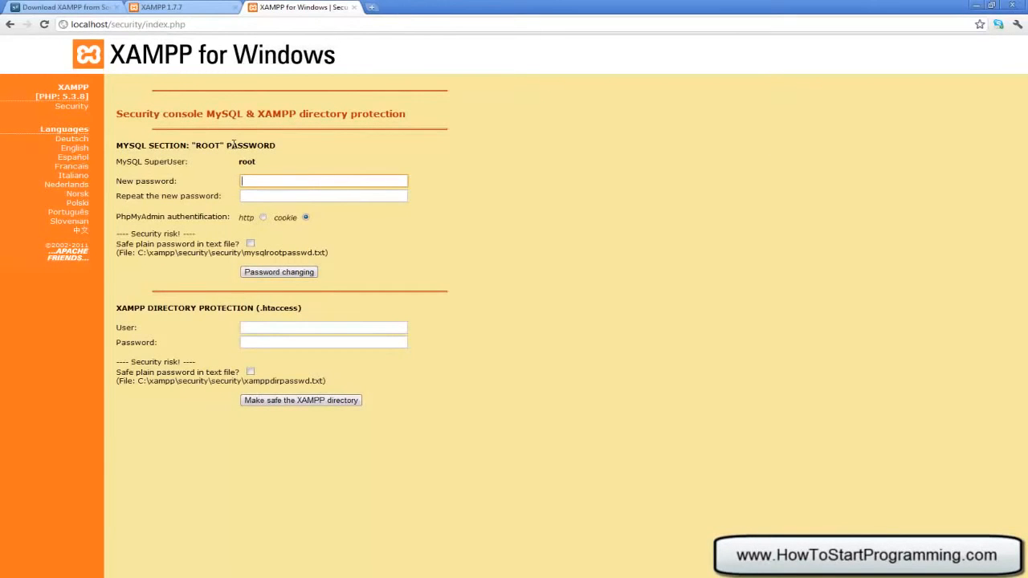
- Enter a password and protect the XAMPP directory with user root
double_click(249, 162)
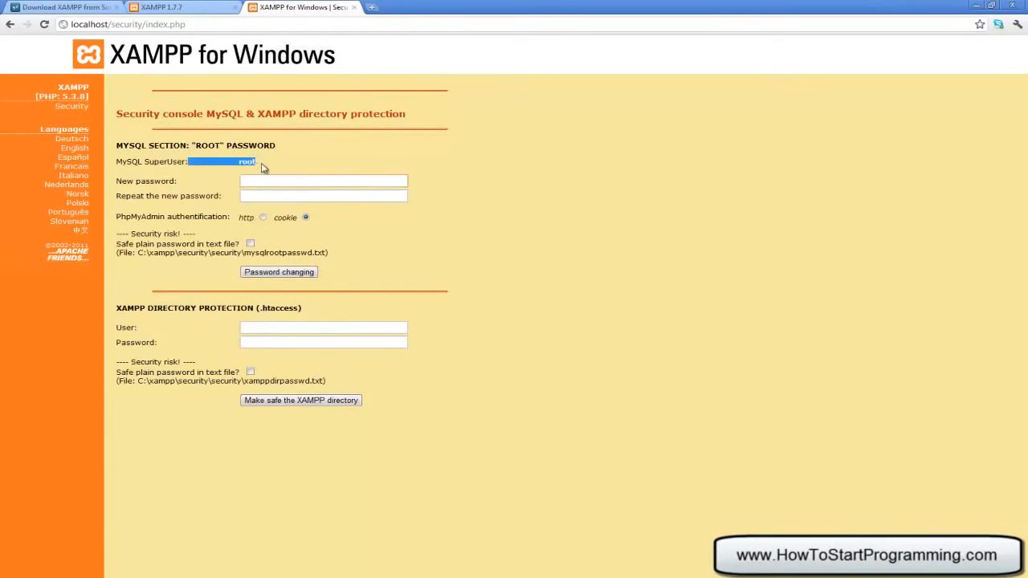
left_click(255, 177)
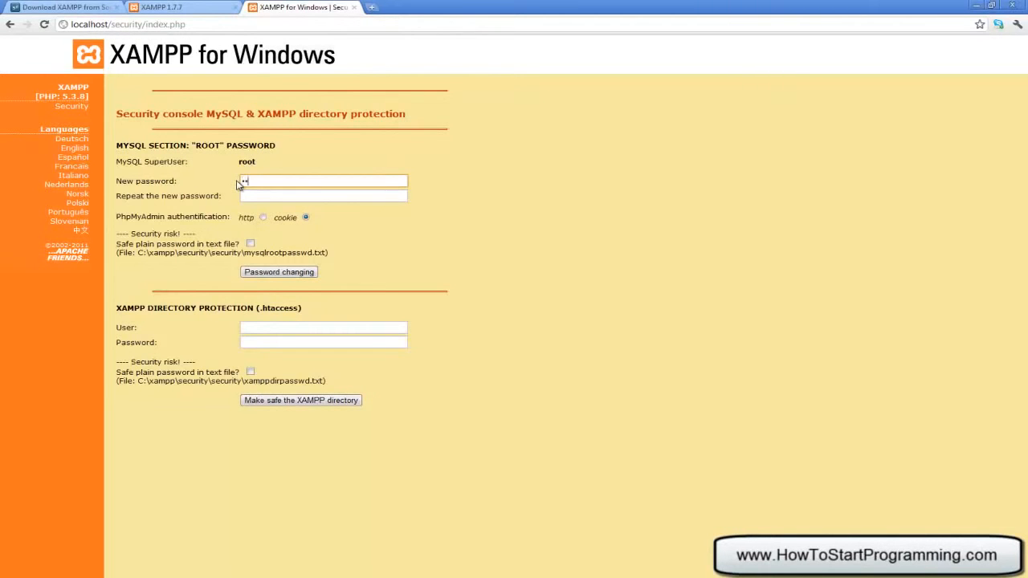
key("ctrl+a")
key("BackSpace")
type("•••••••••")
key("Tab")
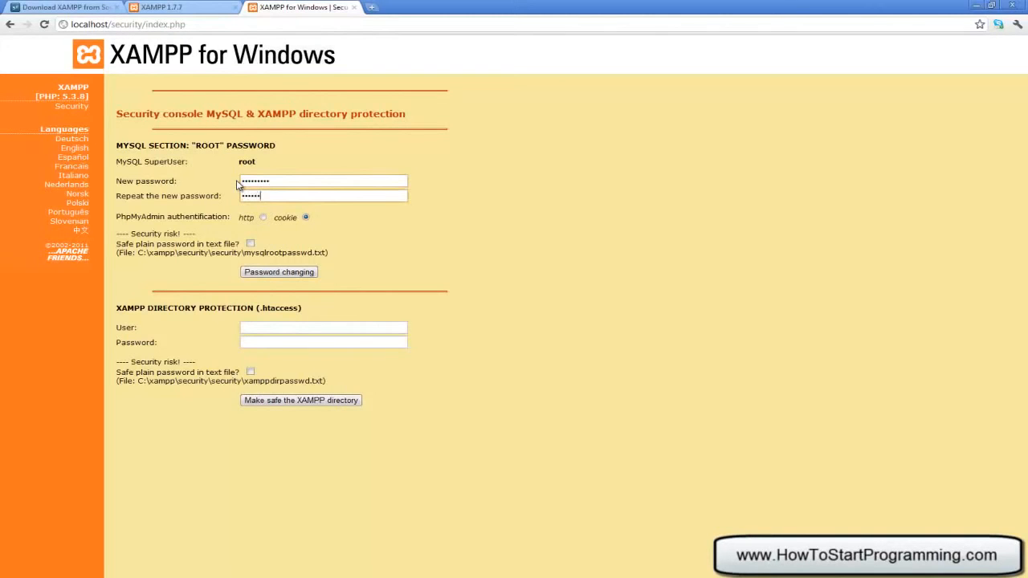
double_click(278, 181)
left_click(308, 324)
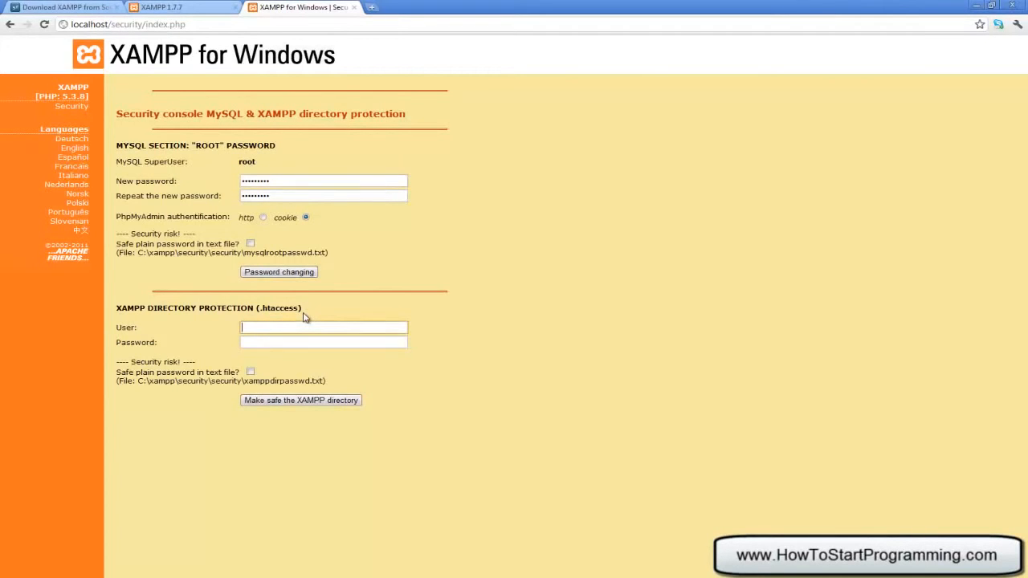
type("root")
key("Tab")
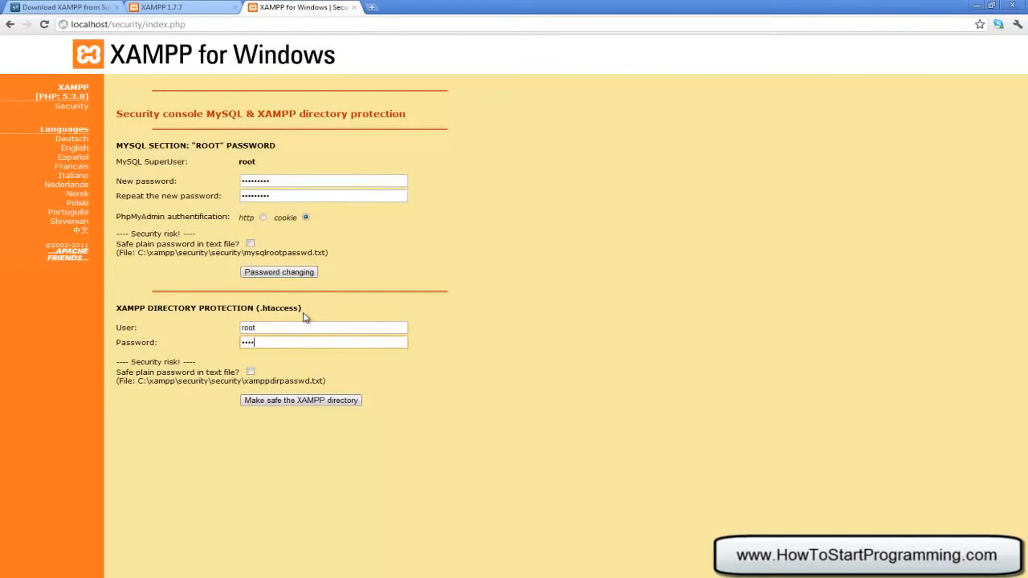
left_click(283, 401)
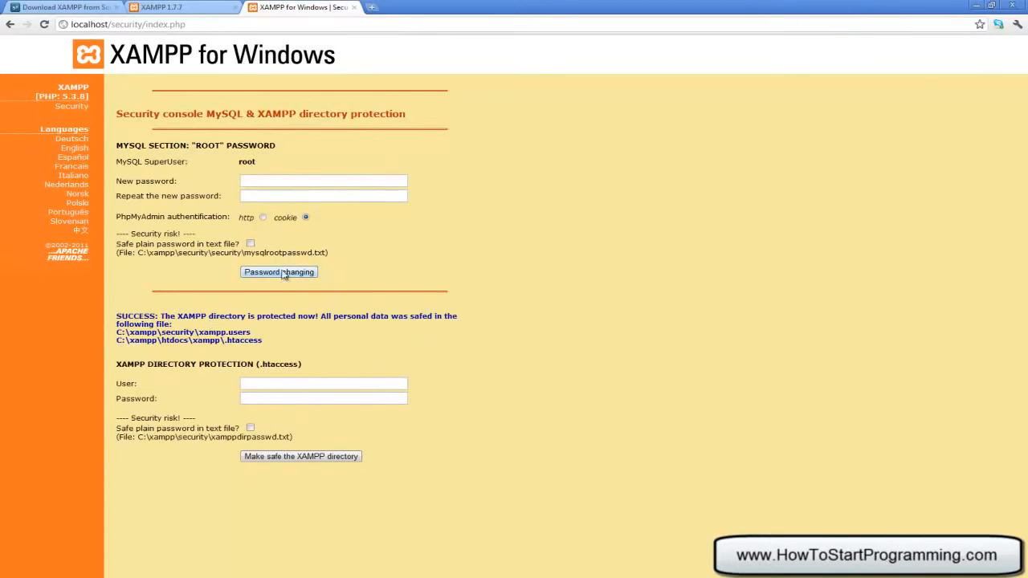
- Enter and repeat the new MySQL root password, submit the change, and log in as root
left_click(267, 178)
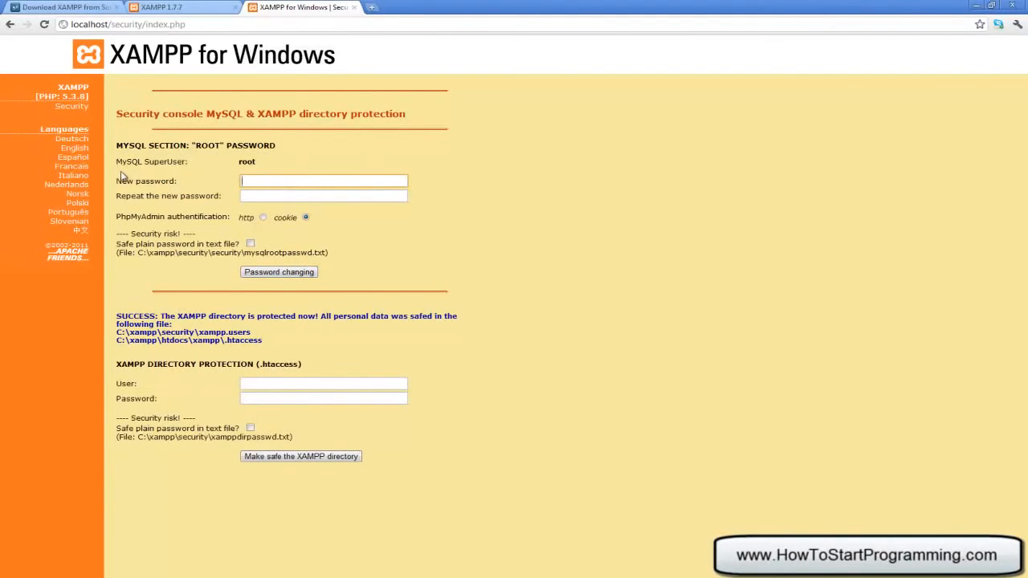
key("Tab")
type("•")
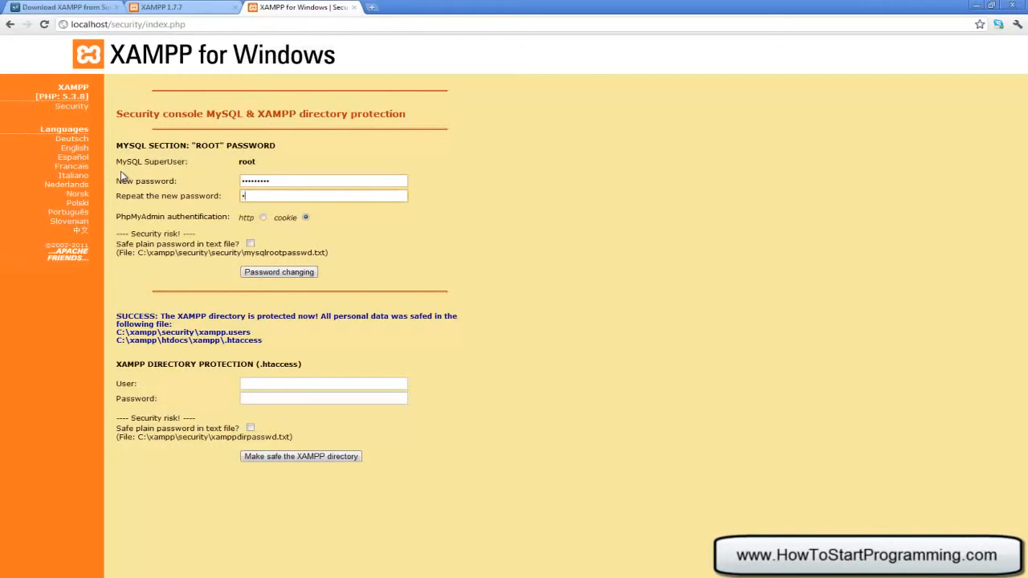
type("•")
left_click(306, 272)
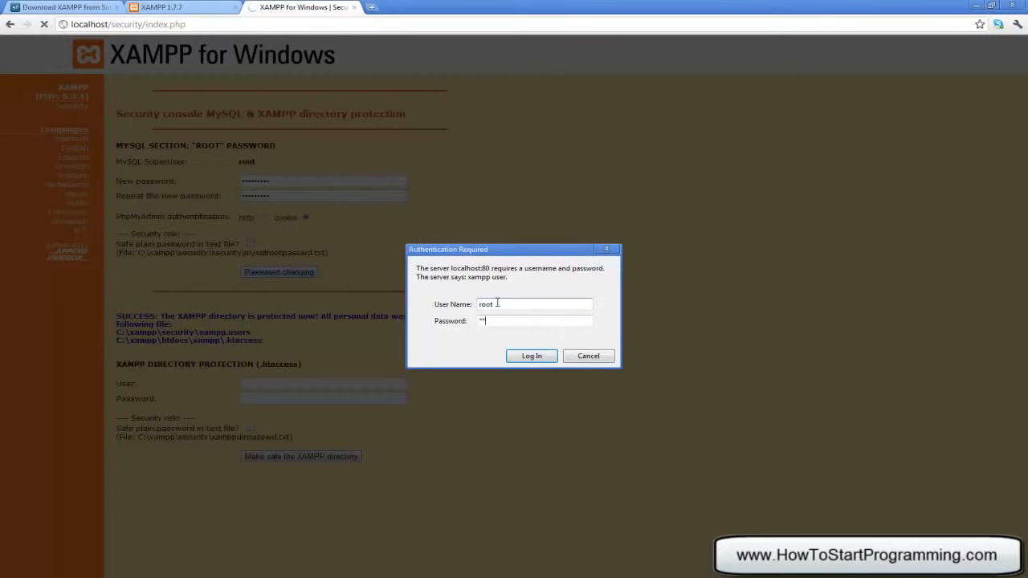
left_click(508, 353)
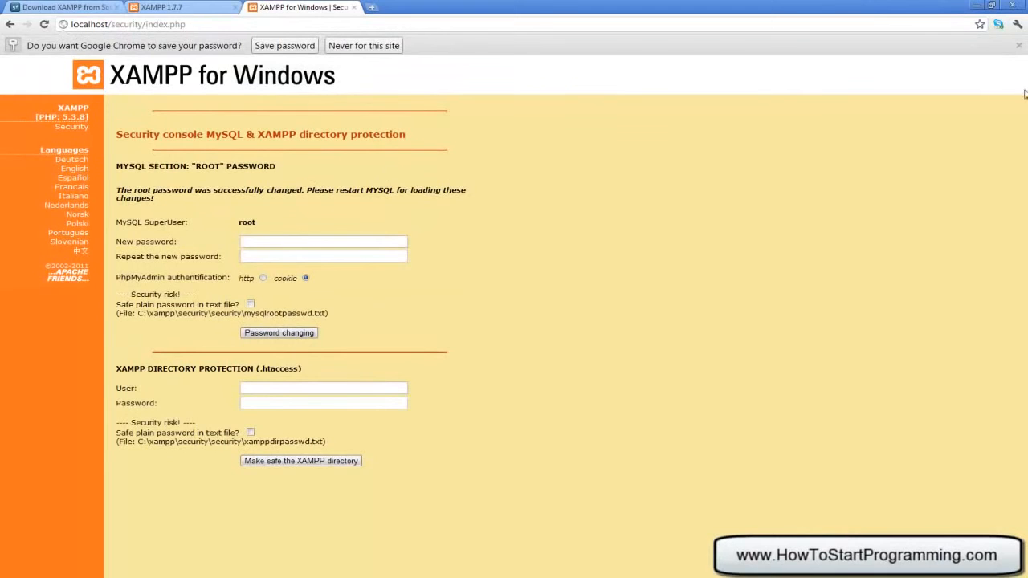
- Dismiss the save-password bar and review the security table showing MySQL root and phpMyAdmin as SECURE
left_click(1018, 45)
left_click(79, 106)
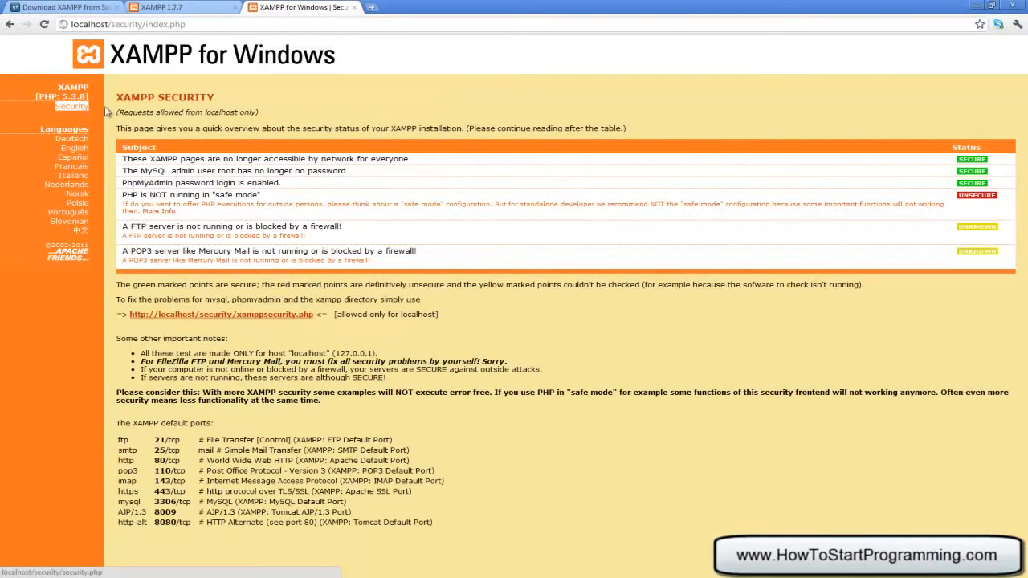
left_click_drag(188, 147, 801, 207)
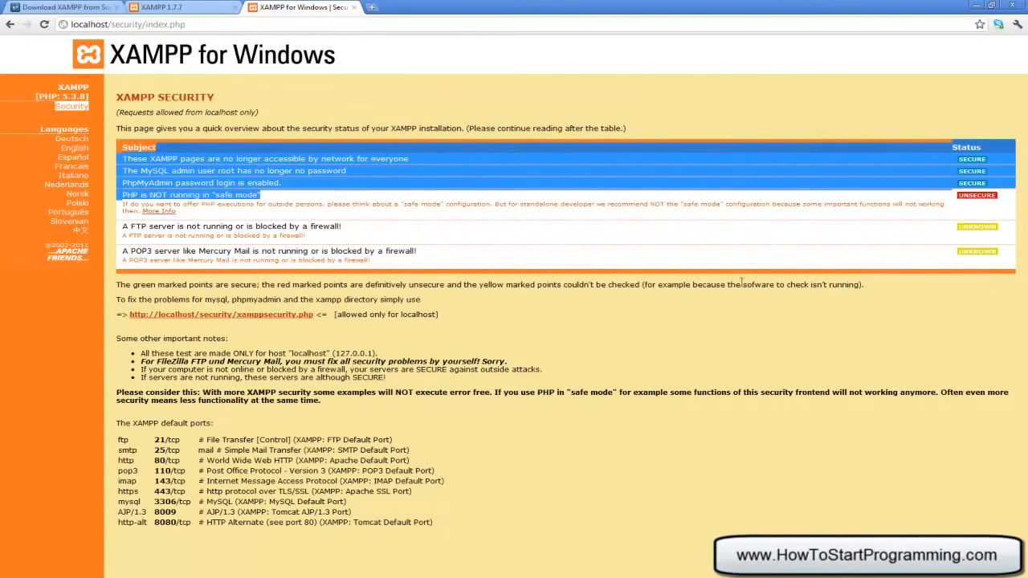
left_click(785, 352)
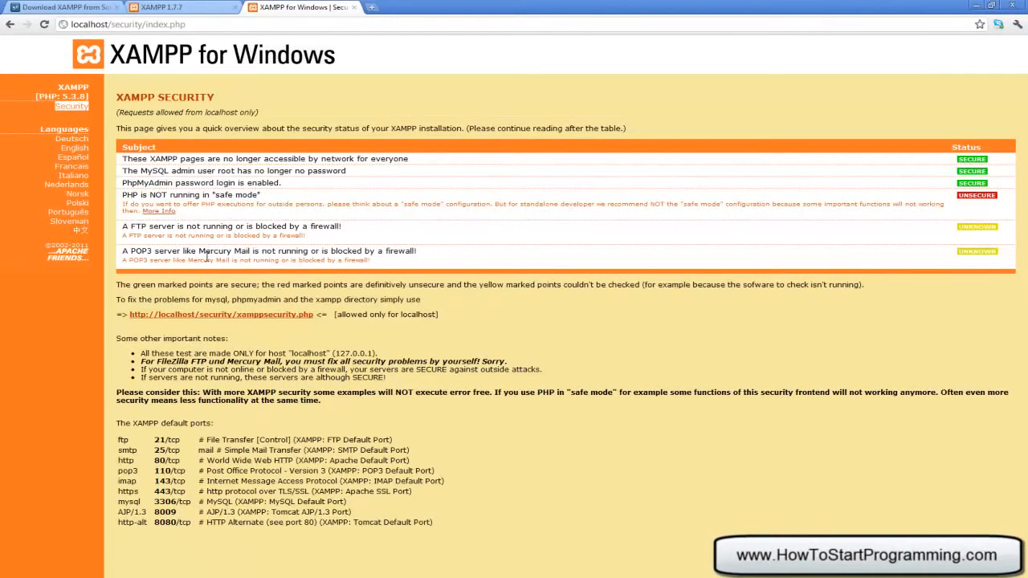
left_click(178, 8)
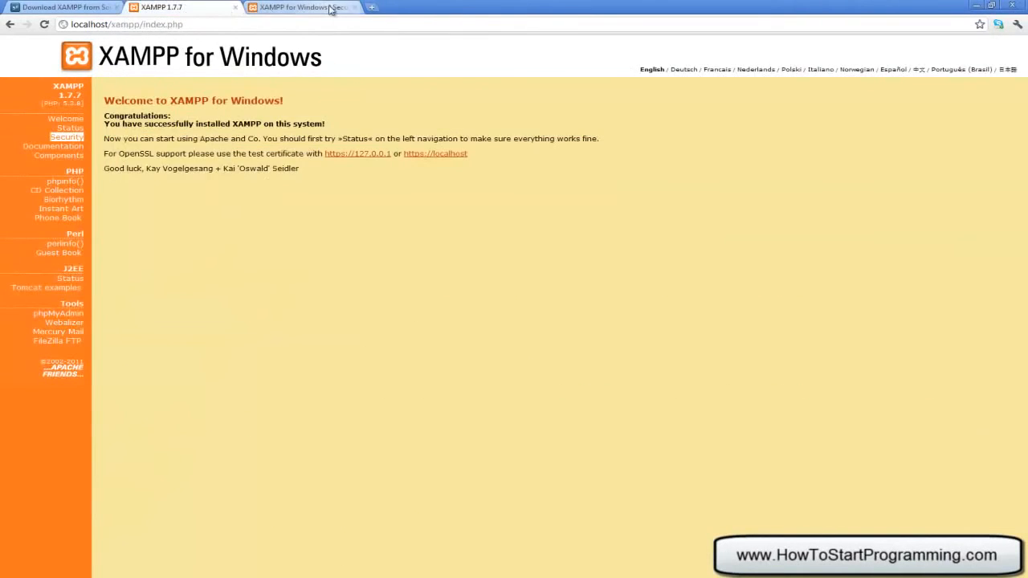
left_click(309, 6)
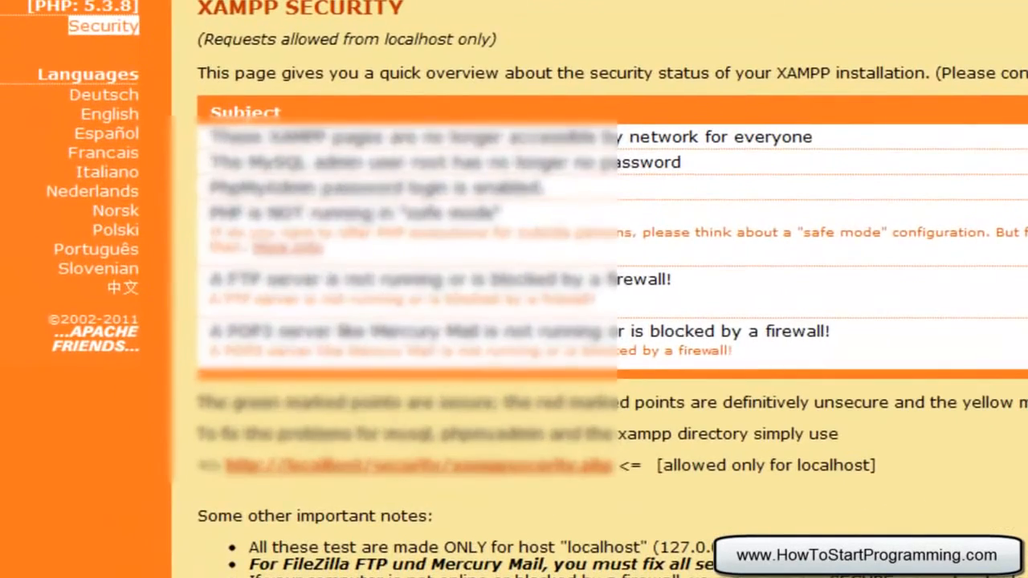
- Navigate Windows Explorer to the C:\xampp folder
key("alt+Tab")
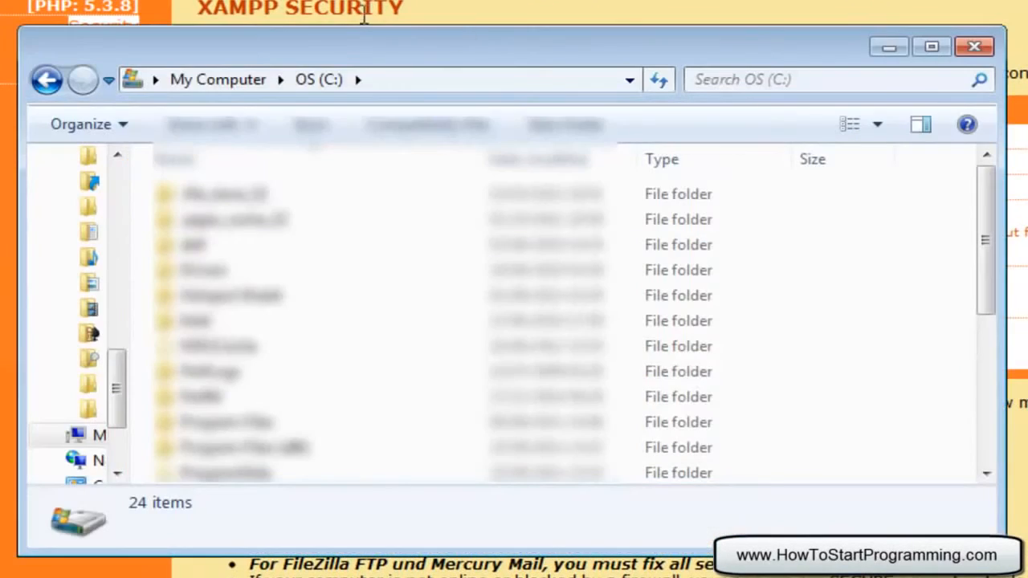
left_click(378, 86)
left_click(377, 86)
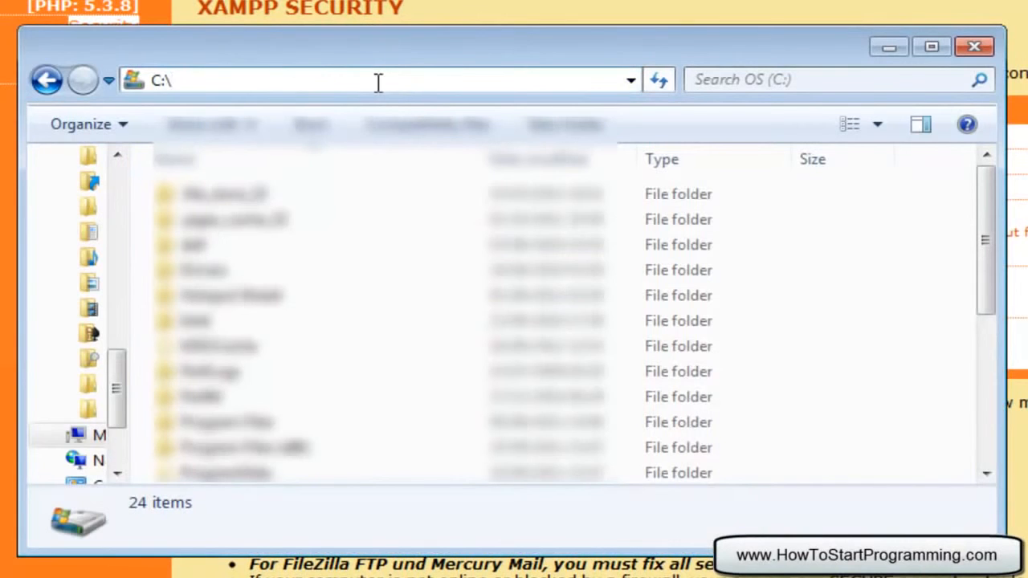
type("xampp")
key("Return")
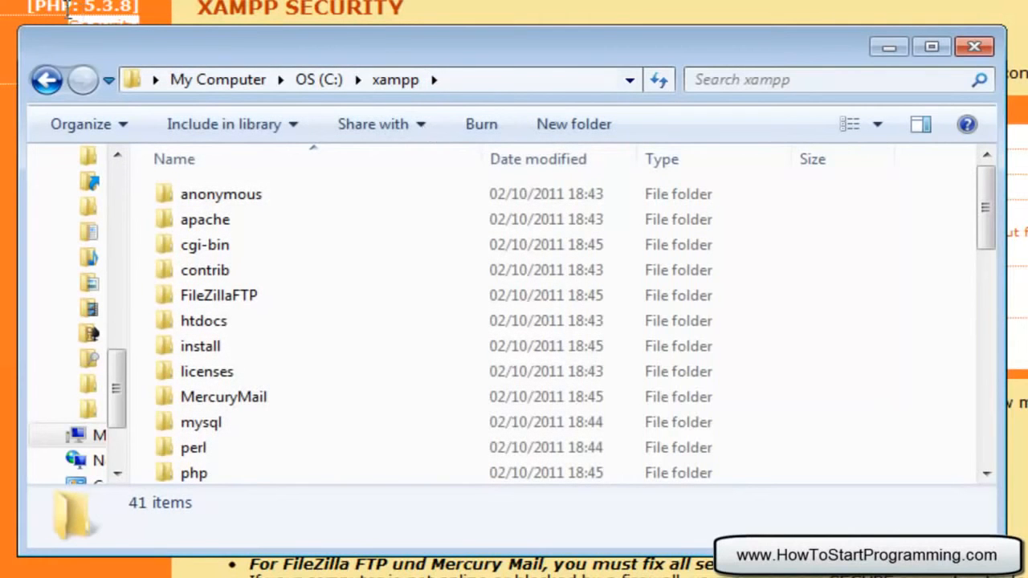
- Open the htdocs folder and make the Explorer window taller
left_click(503, 85)
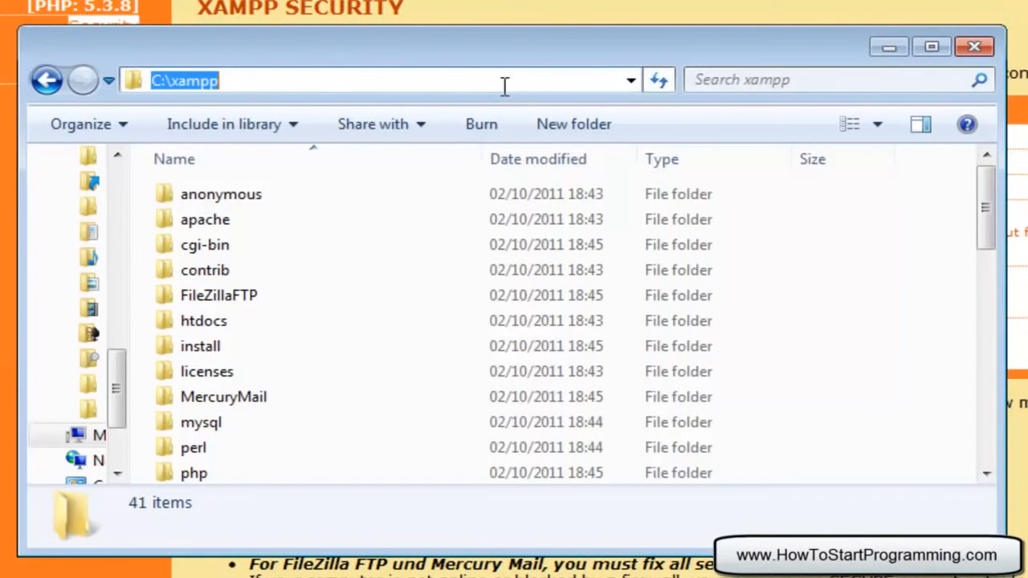
left_click(275, 81)
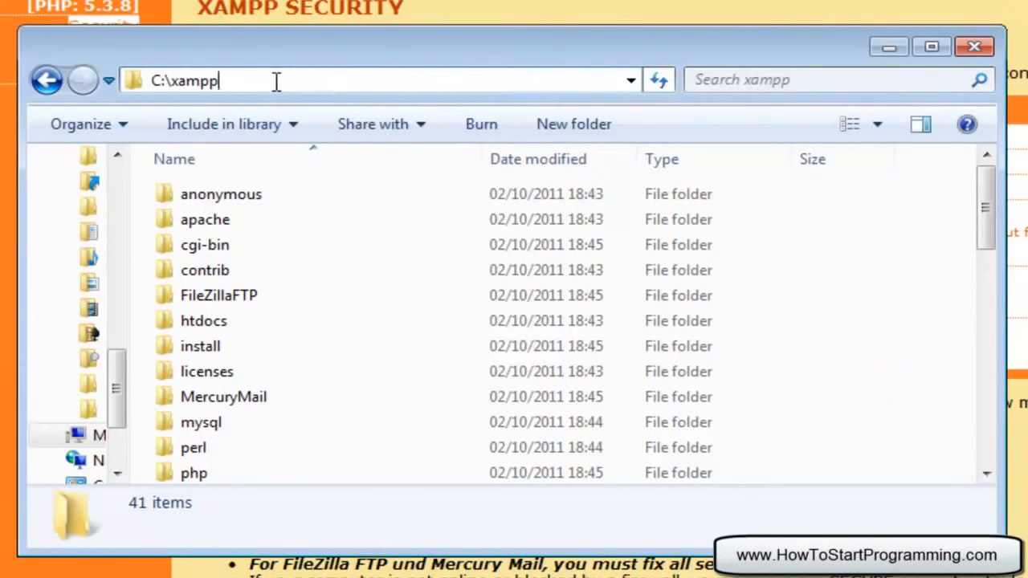
double_click(201, 321)
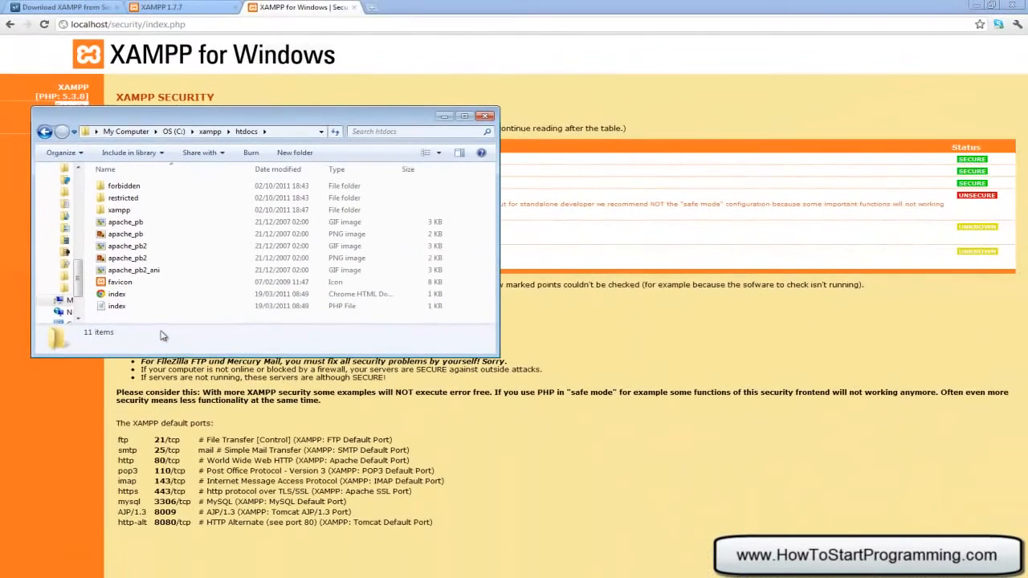
right_click(159, 322)
left_click(155, 320)
left_click_drag(464, 356, 454, 487)
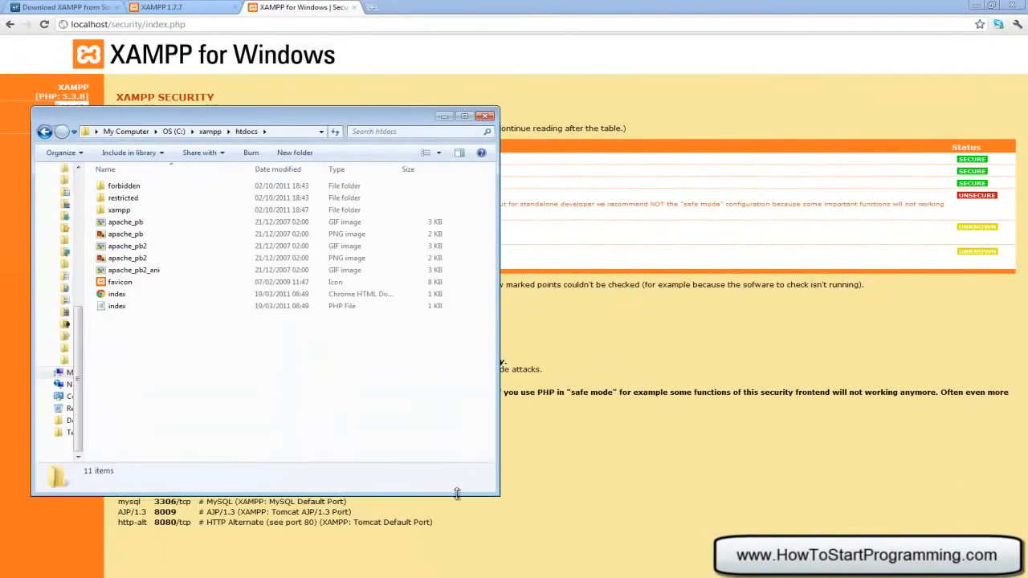
- Create a new text document named test in htdocs
right_click(273, 389)
mouse_move(351, 541)
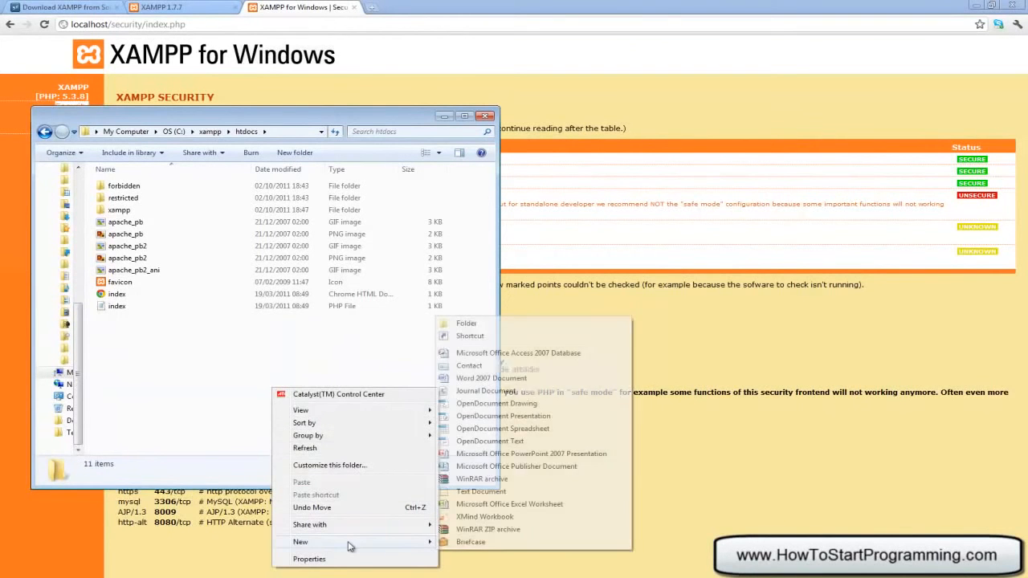
left_click(486, 492)
type("test.tx")
key("BackSpace")
key("BackSpace")
key("BackSpace")
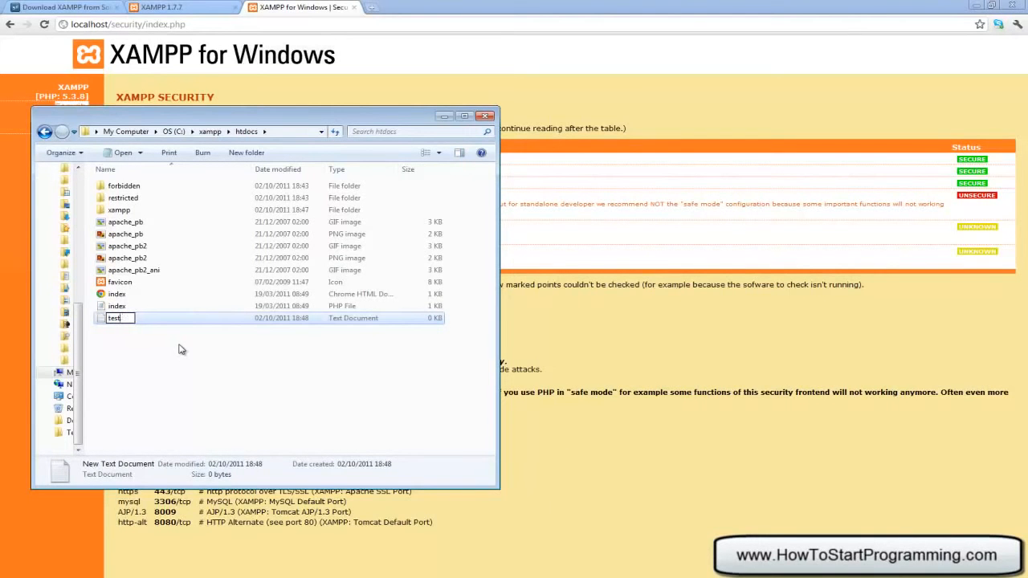
key("Return")
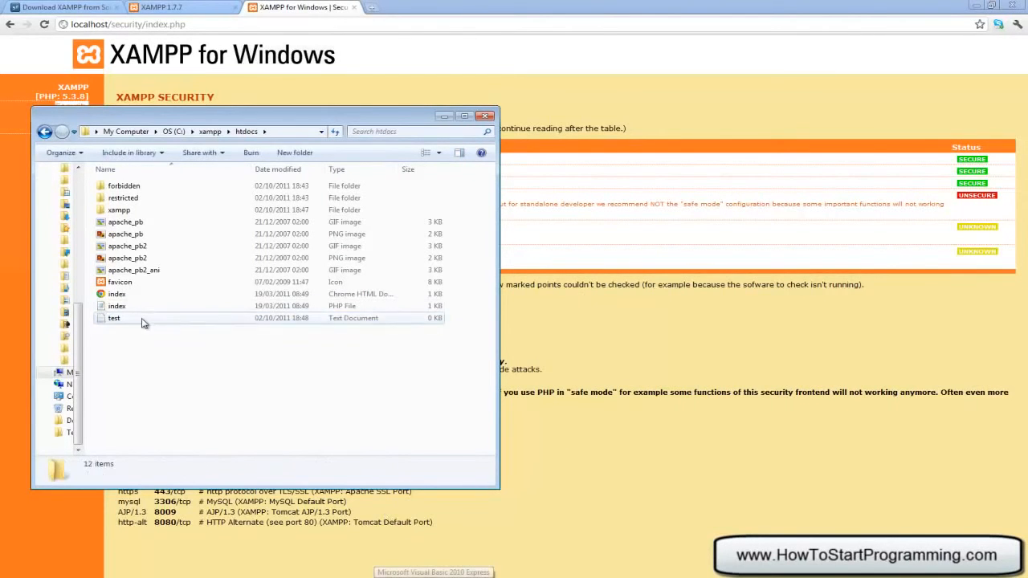
- Write 'This is a test' in the test file, save it, and return to Chrome
double_click(142, 323)
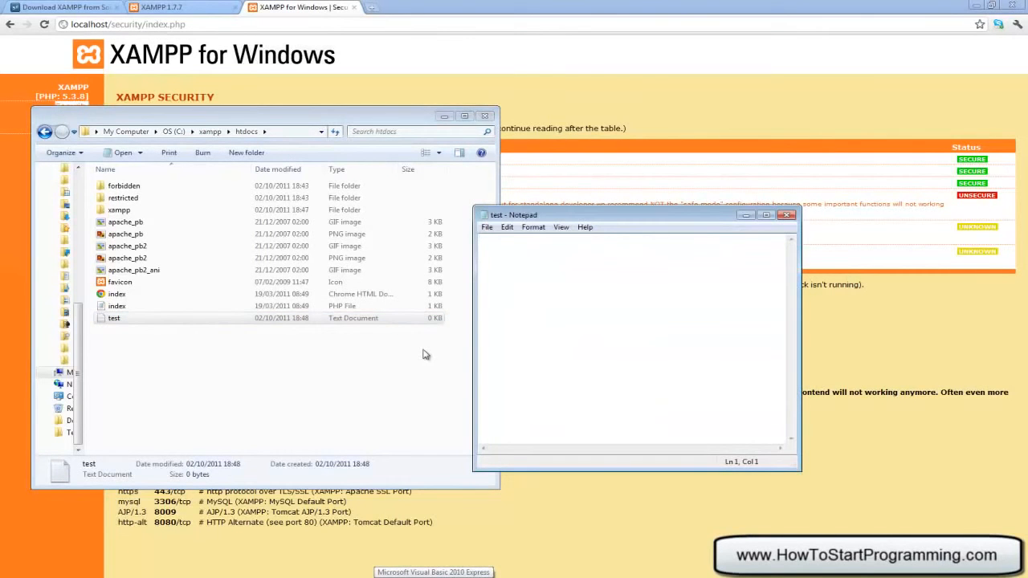
type("This is a test")
left_click(486, 227)
left_click(506, 265)
left_click(787, 215)
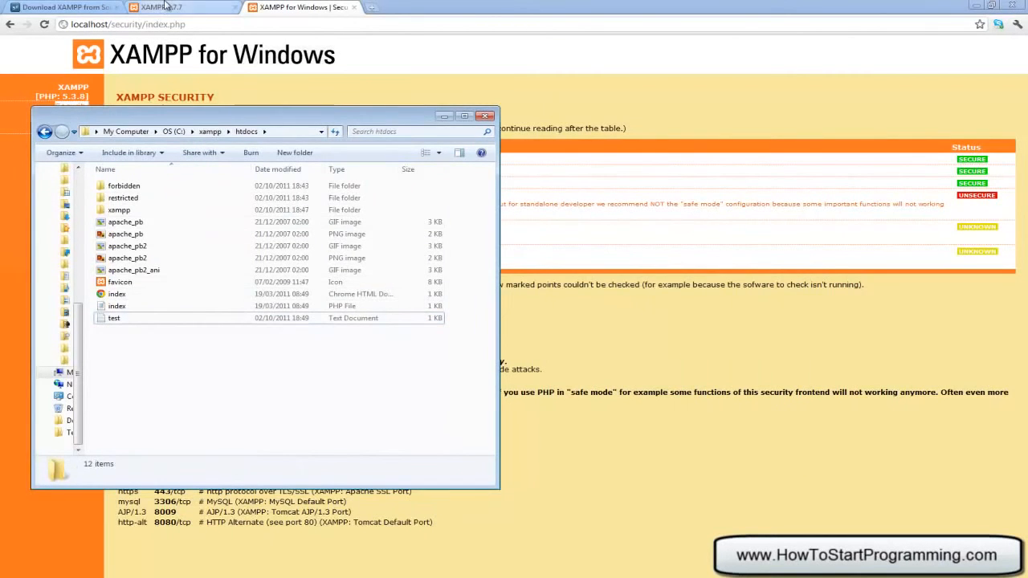
left_click(149, 40)
left_click_drag(111, 24, 358, 16)
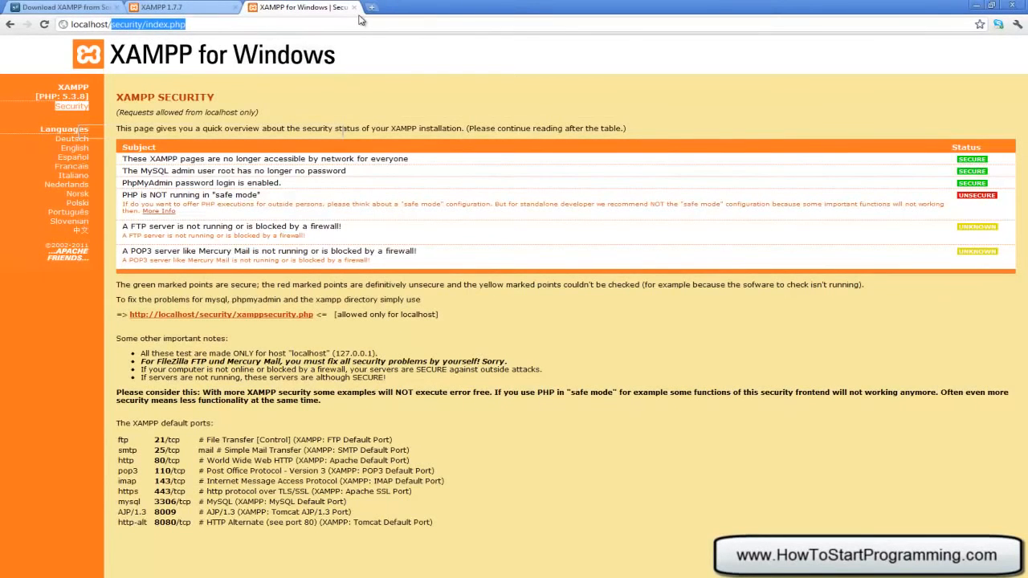
- Load localhost/test.txt and confirm the page shows 'This is a test'
type("test.txt")
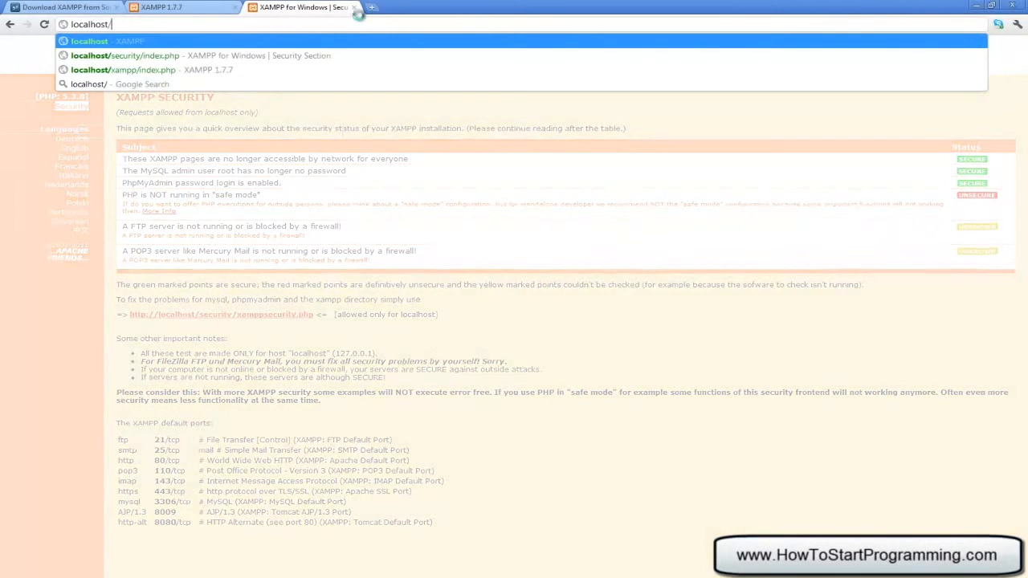
key("Return")
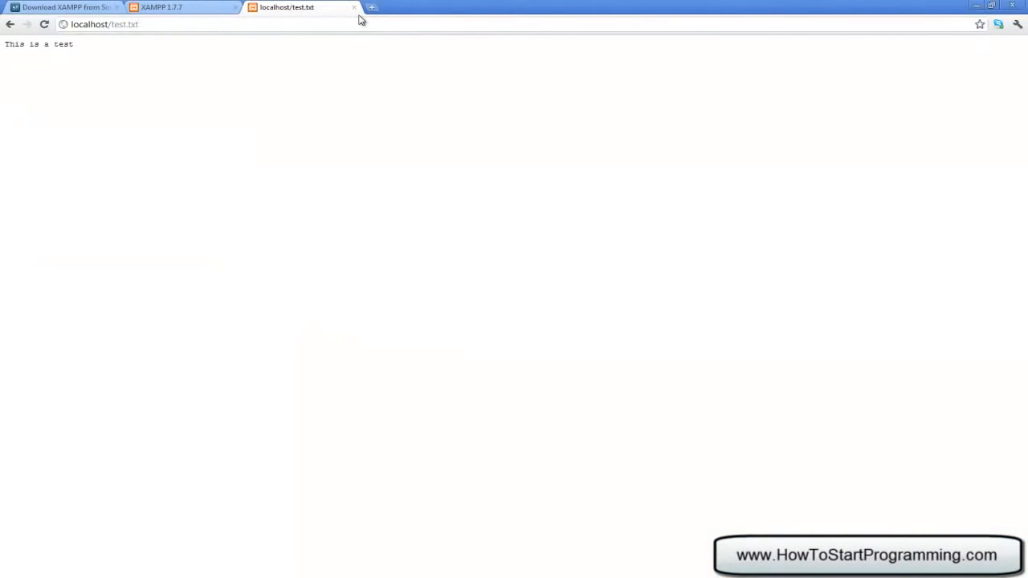
left_click_drag(185, 76, 2, 21)
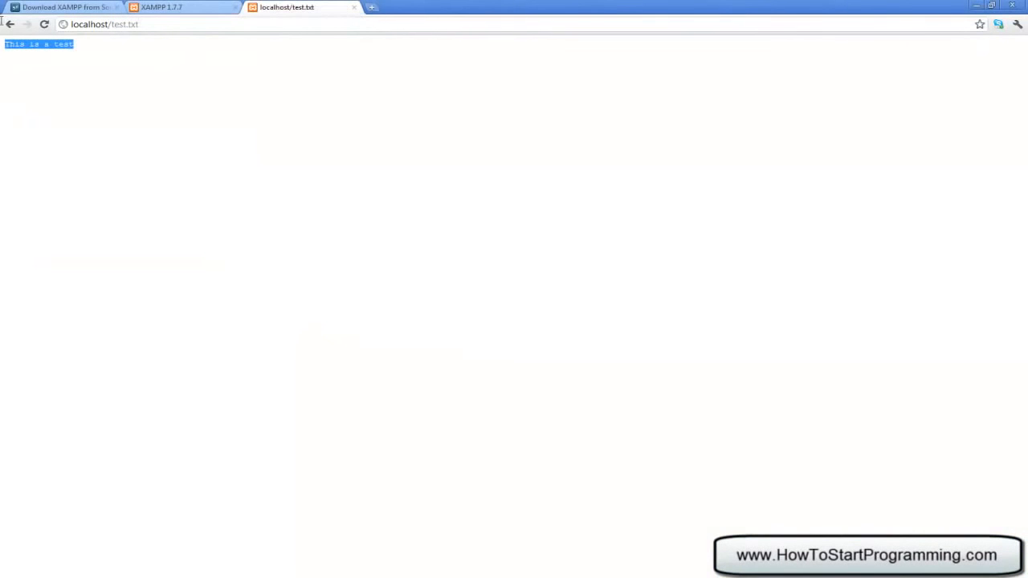
left_click(55, 60)
- Bring the htdocs folder window to the upper right and select the test file
left_click(486, 574)
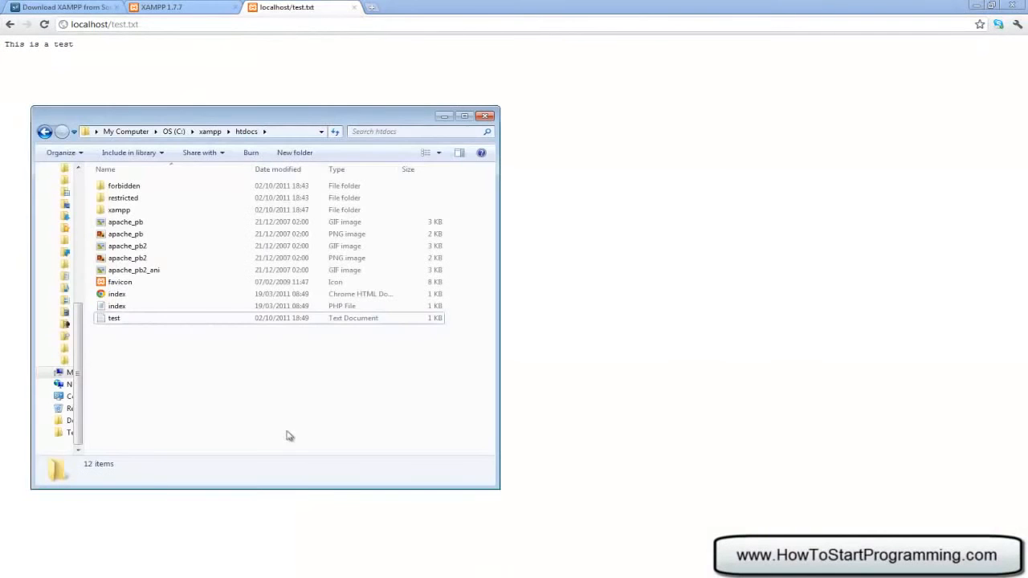
left_click_drag(132, 108, 527, 34)
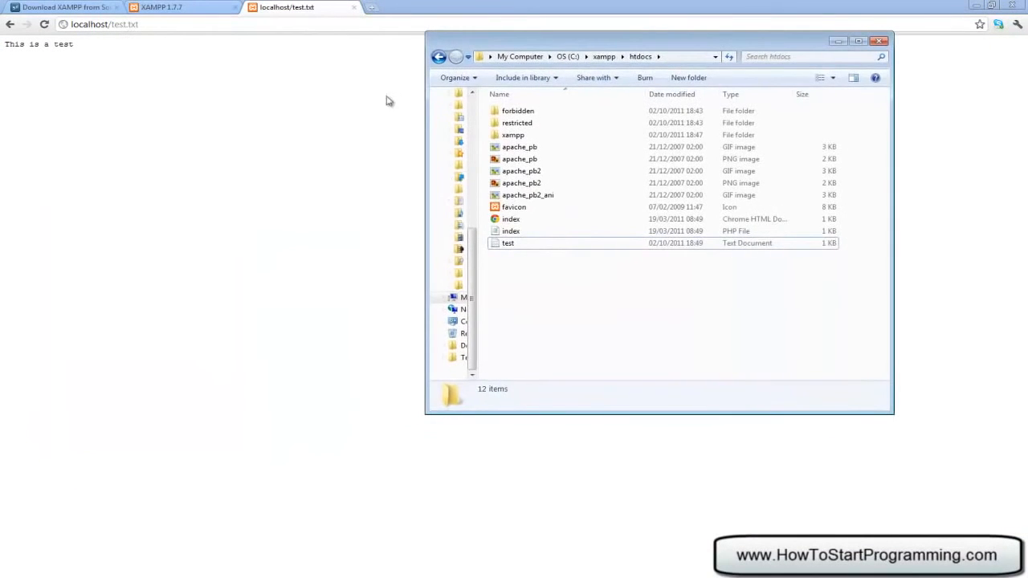
left_click(522, 245)
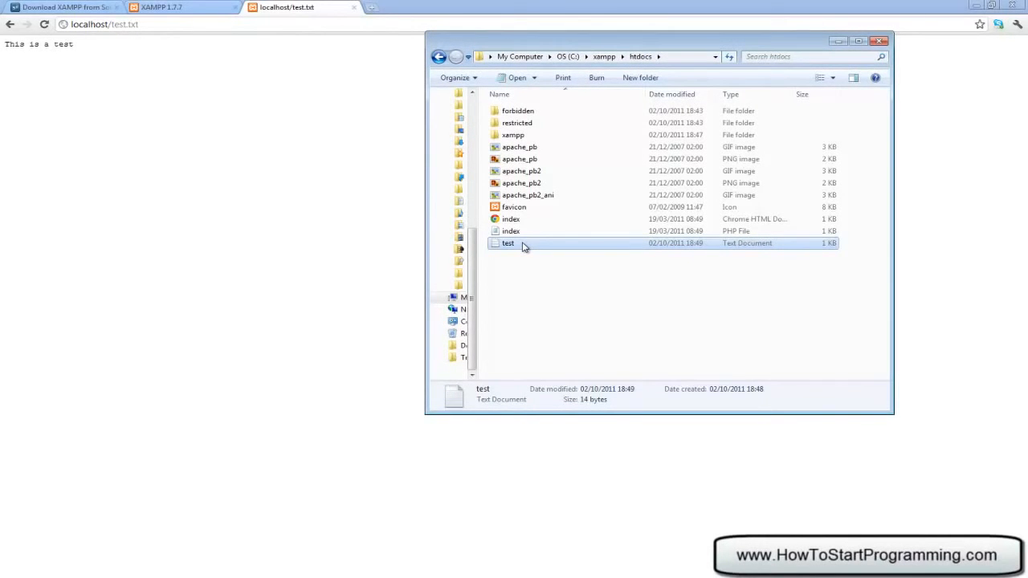
- Delete the test file from htdocs and add a new folder there
key("Delete")
key("Return")
right_click(546, 269)
mouse_move(694, 422)
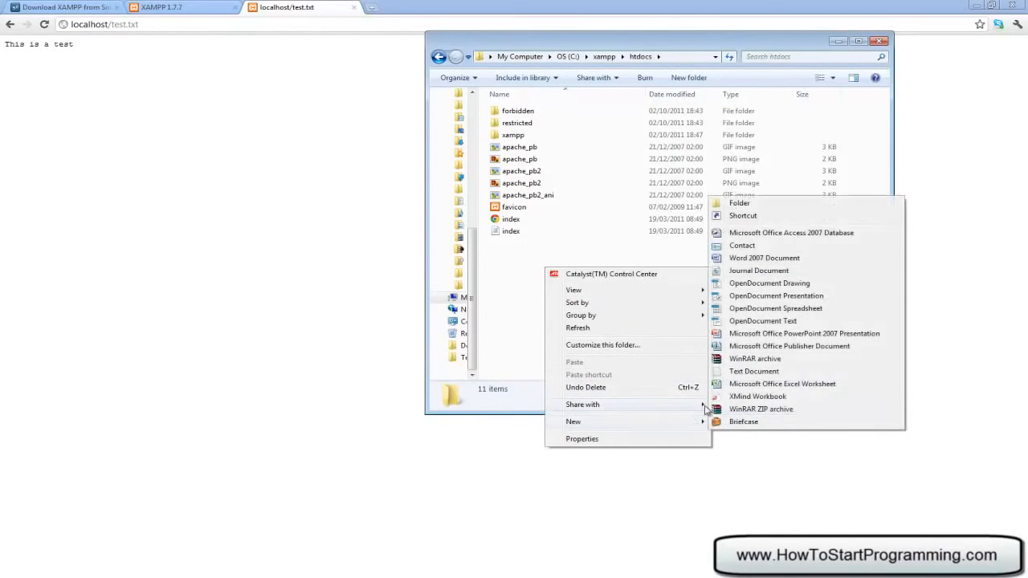
left_click(771, 204)
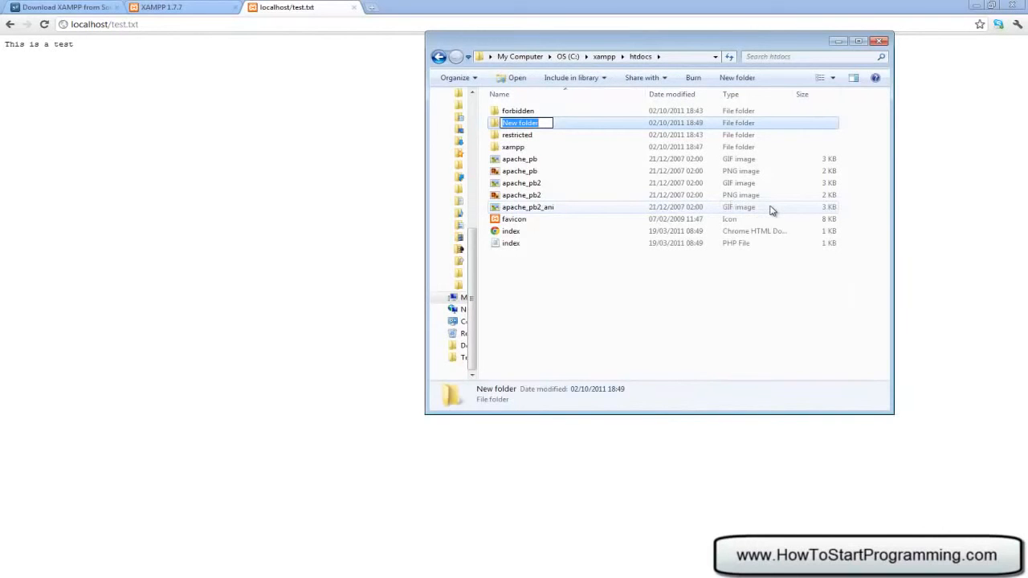
- Name the new folder 'tutorials' and open it
type("tutorials")
left_click(769, 341)
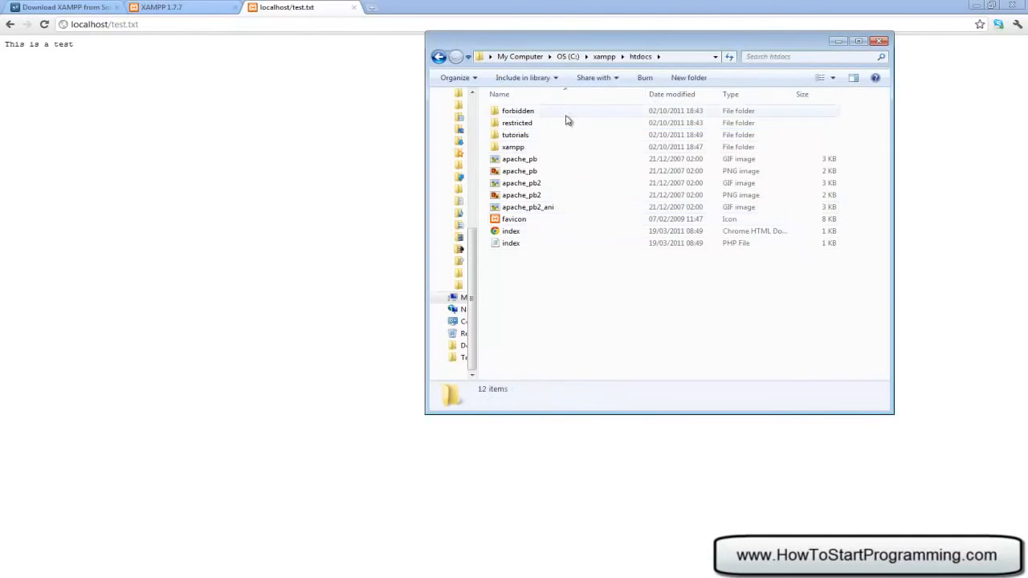
double_click(563, 137)
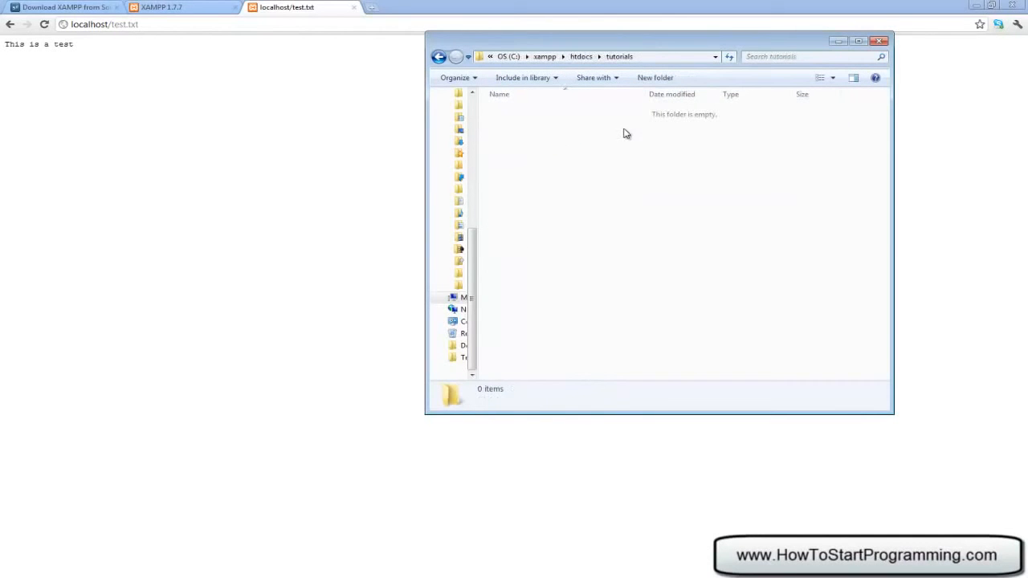
left_click_drag(502, 114, 868, 337)
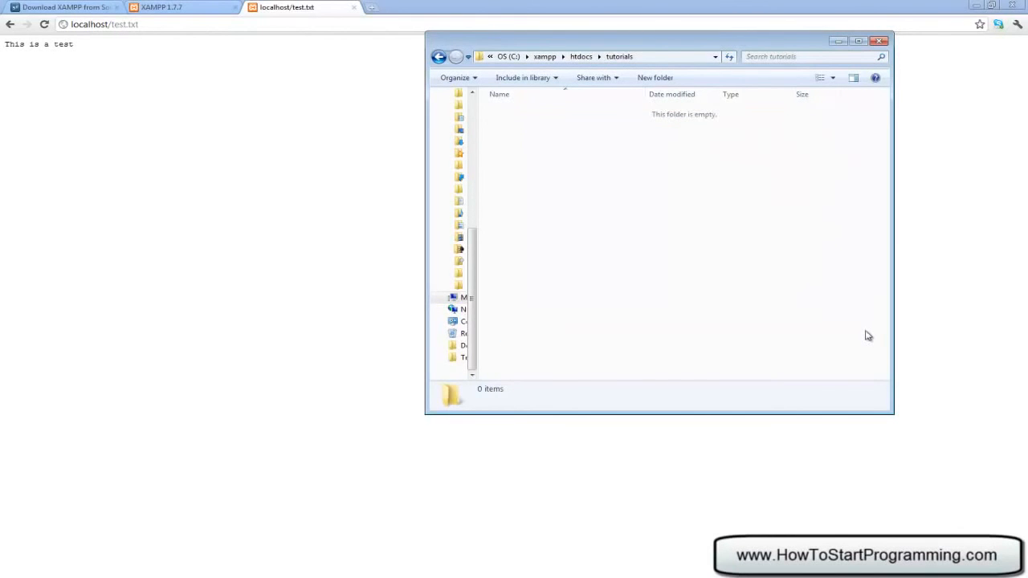